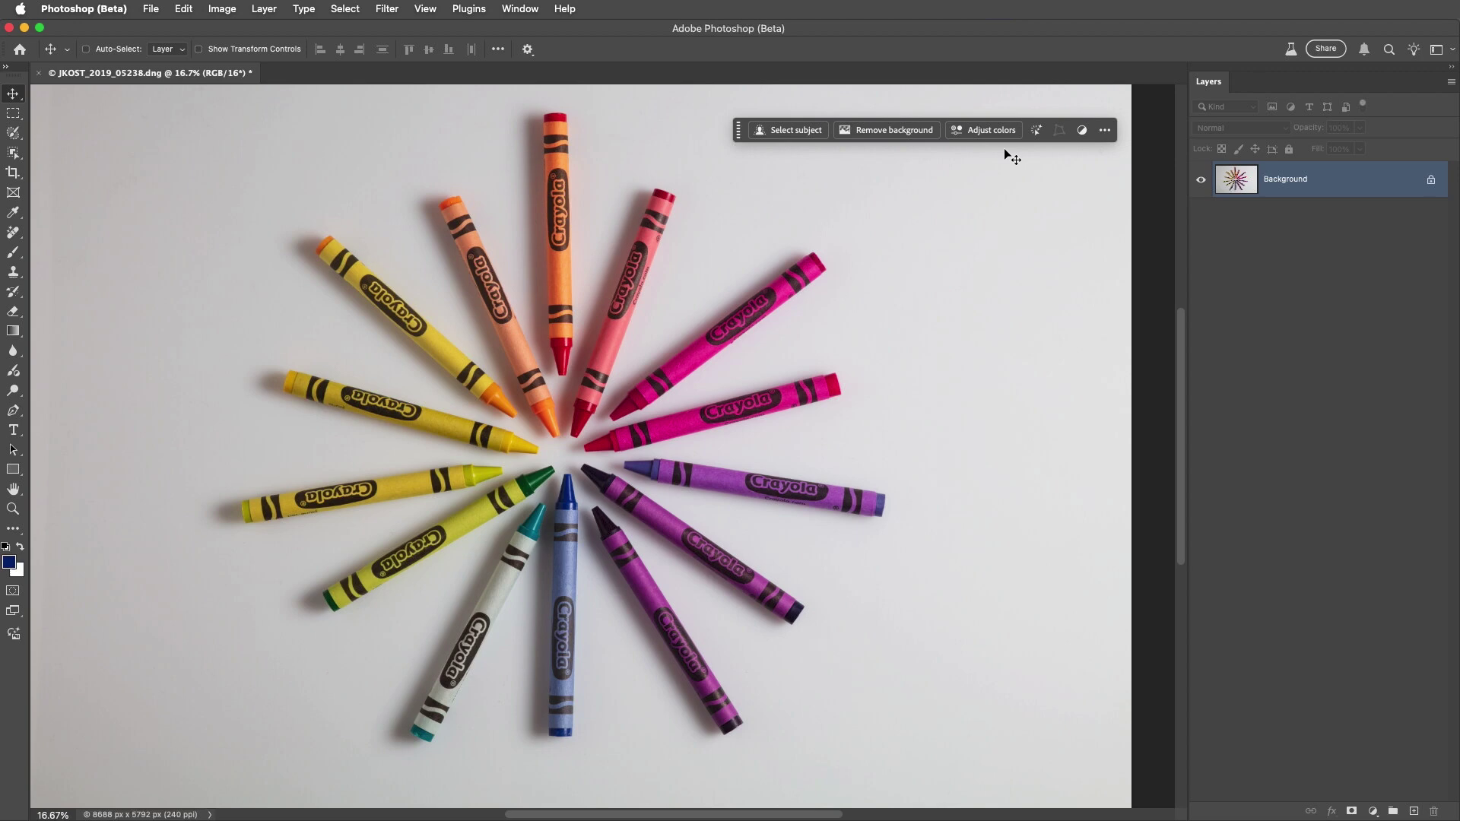
Hide the contextual task bar, then show it again from the canvas options
left_click(1105, 131)
left_click(1144, 183)
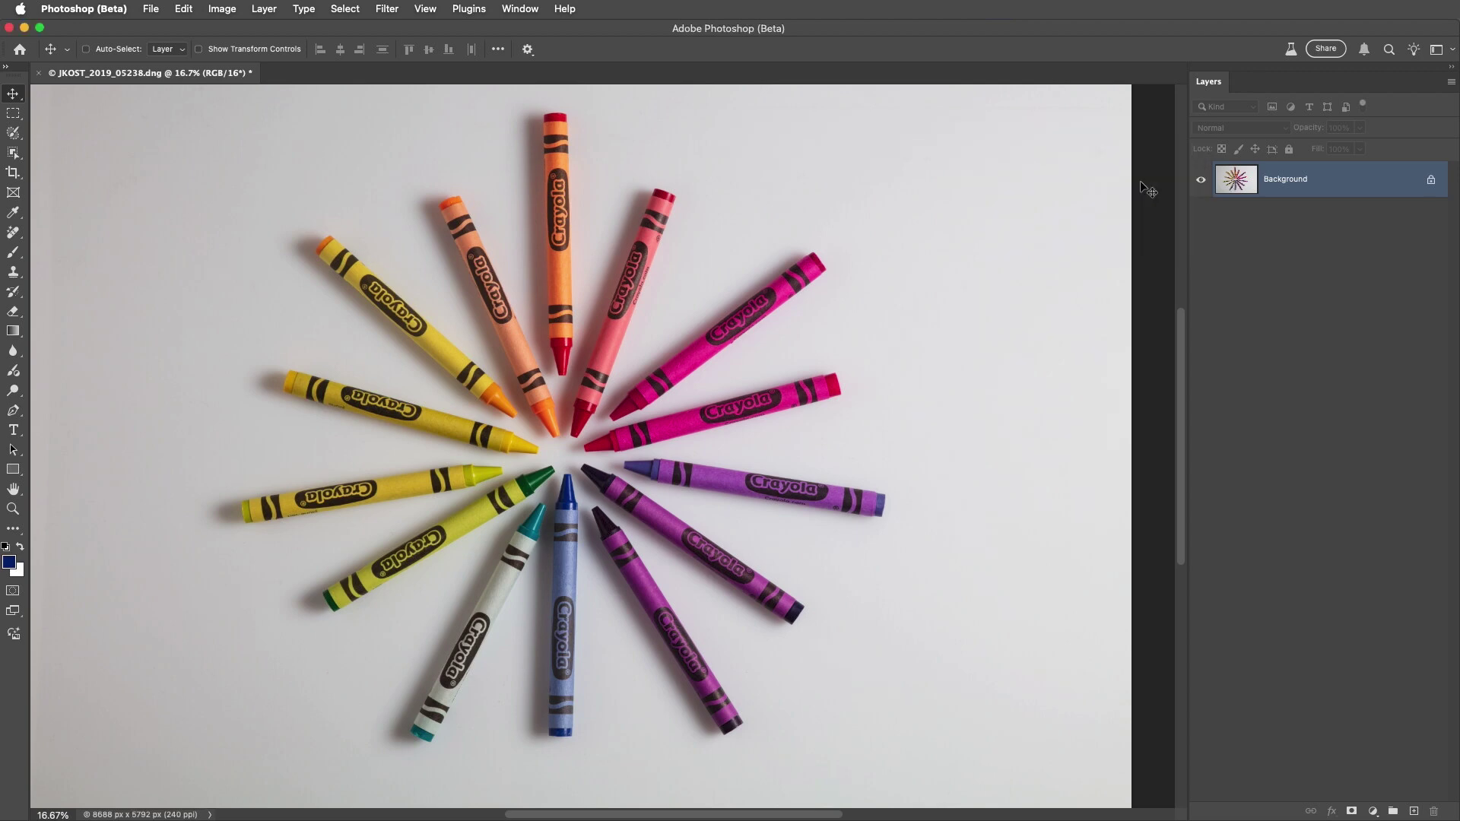
right_click(1146, 241)
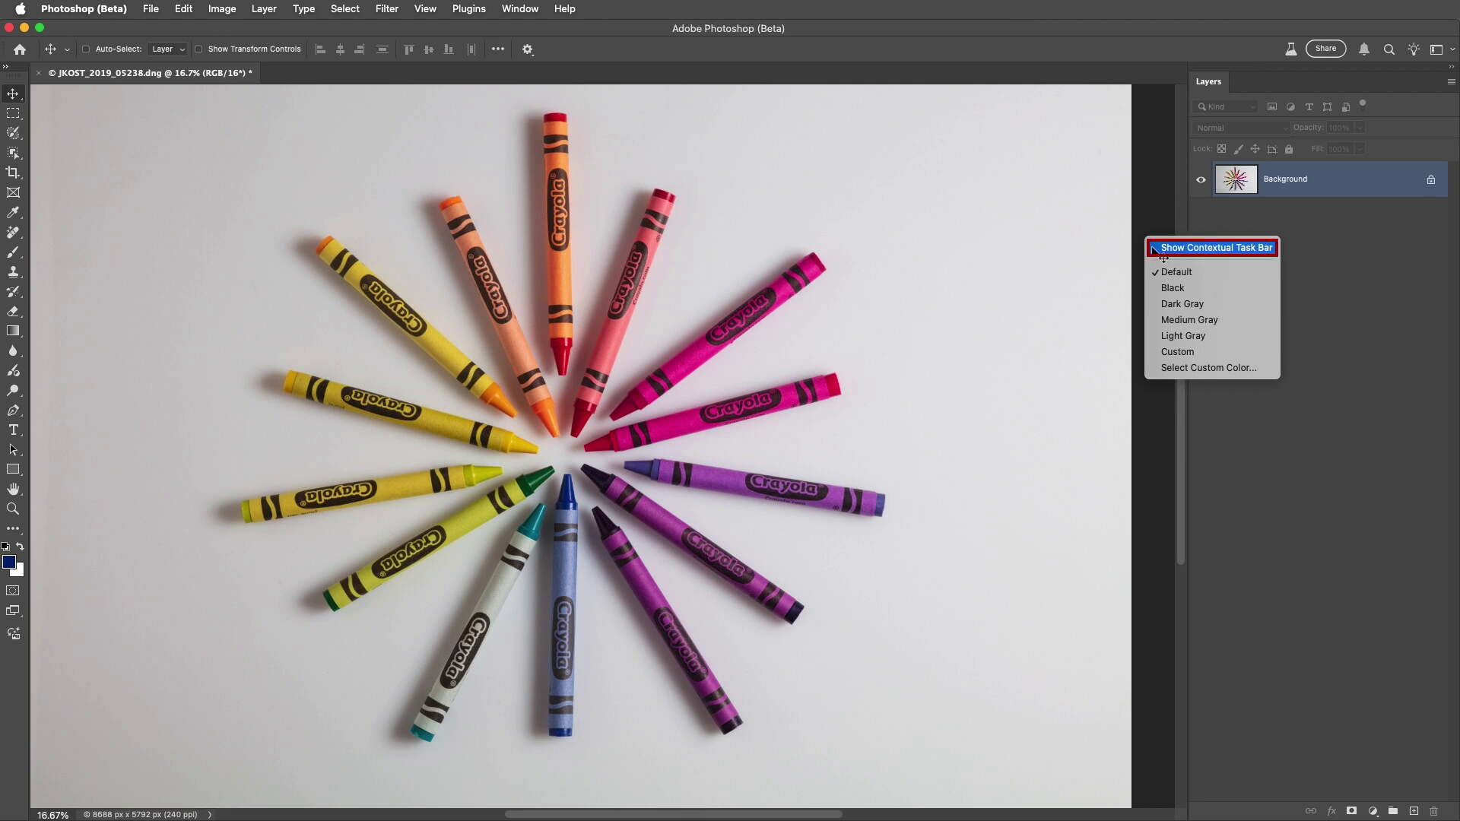
left_click(1153, 248)
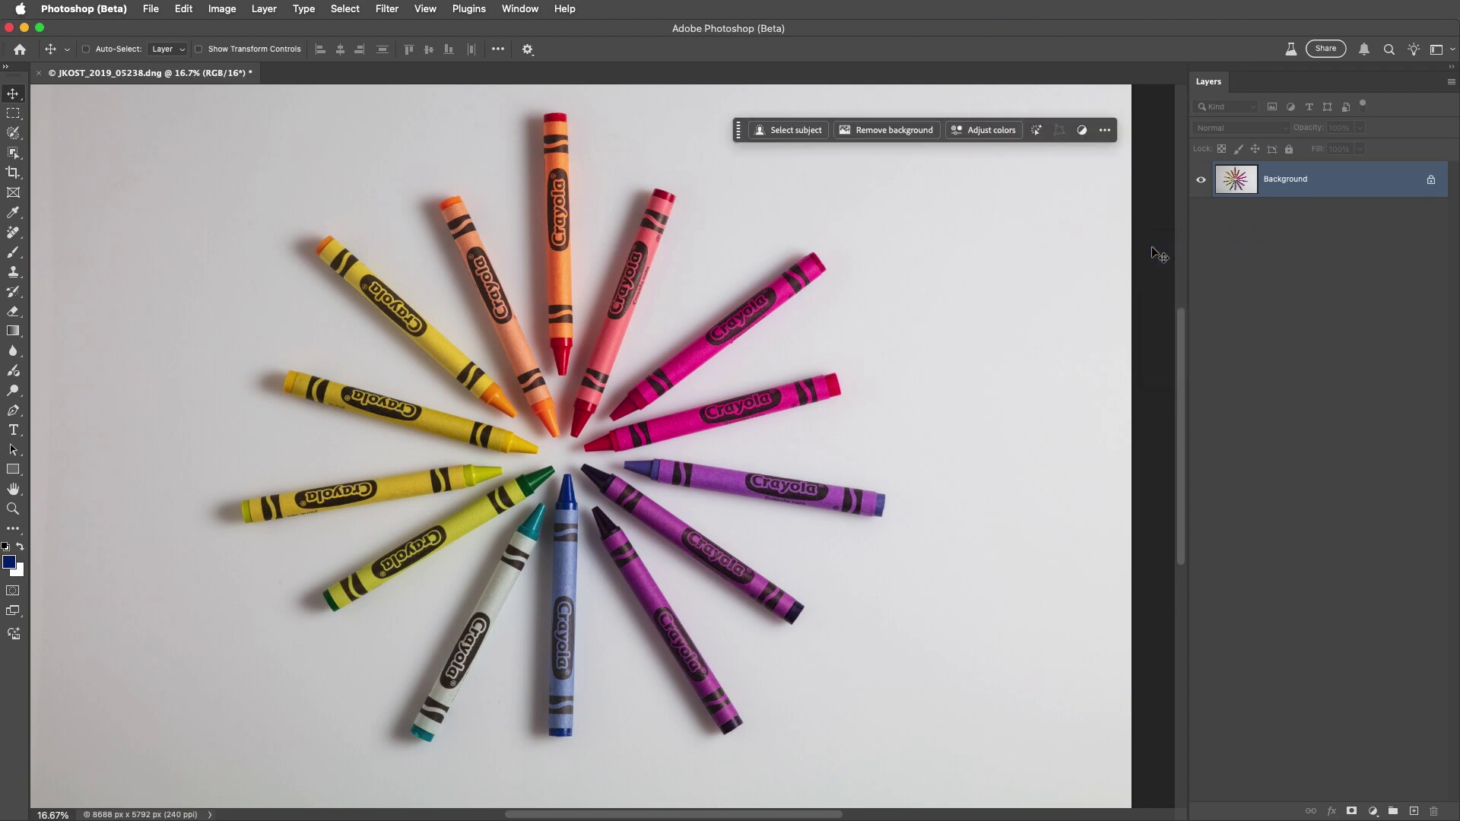
Add a Hue/Saturation layer, test a hue shift, then reset hue, saturation and lightness to zero
left_click(996, 131)
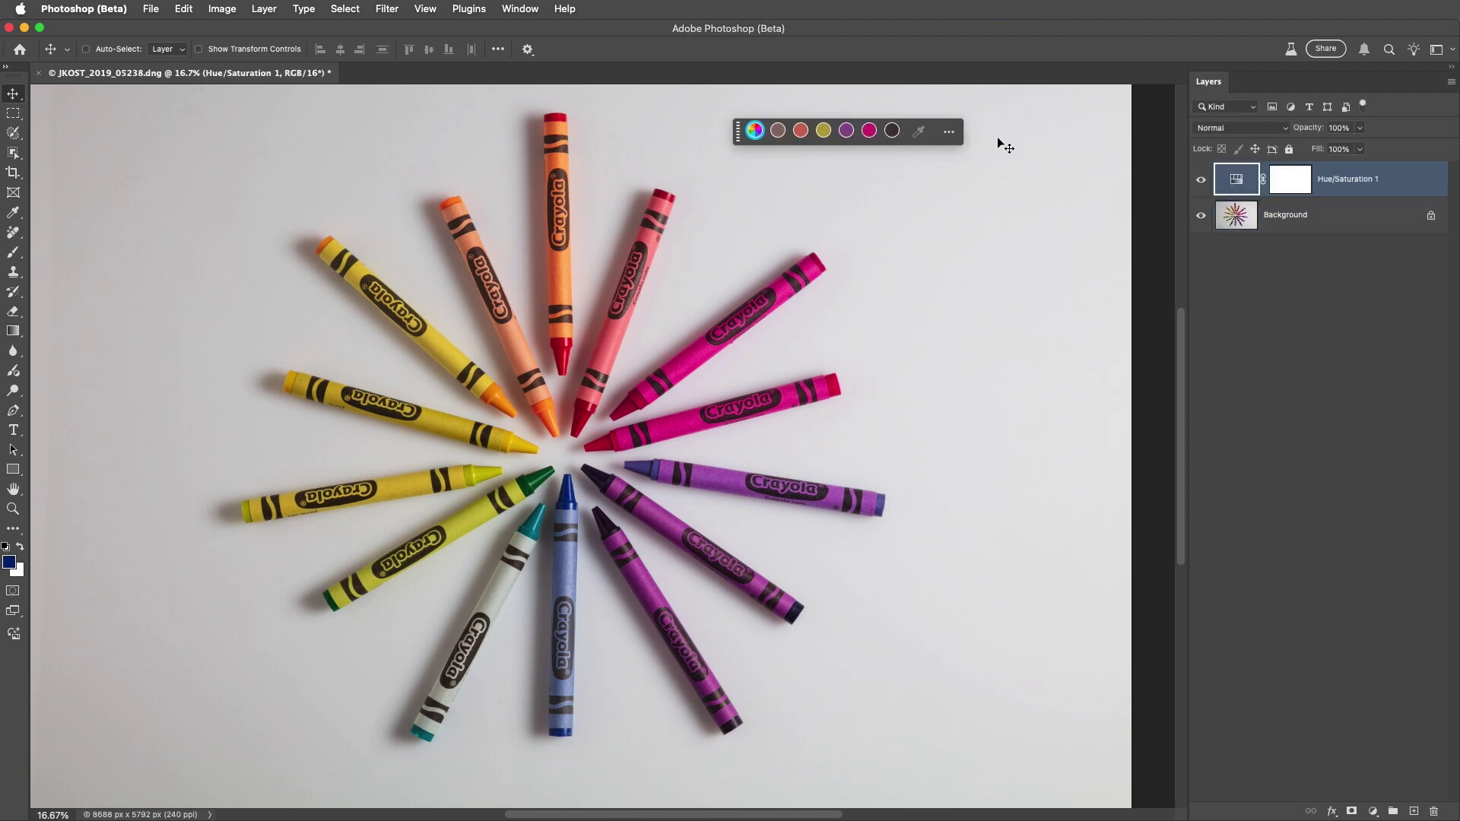
left_click(757, 133)
left_click_drag(802, 199, 804, 277)
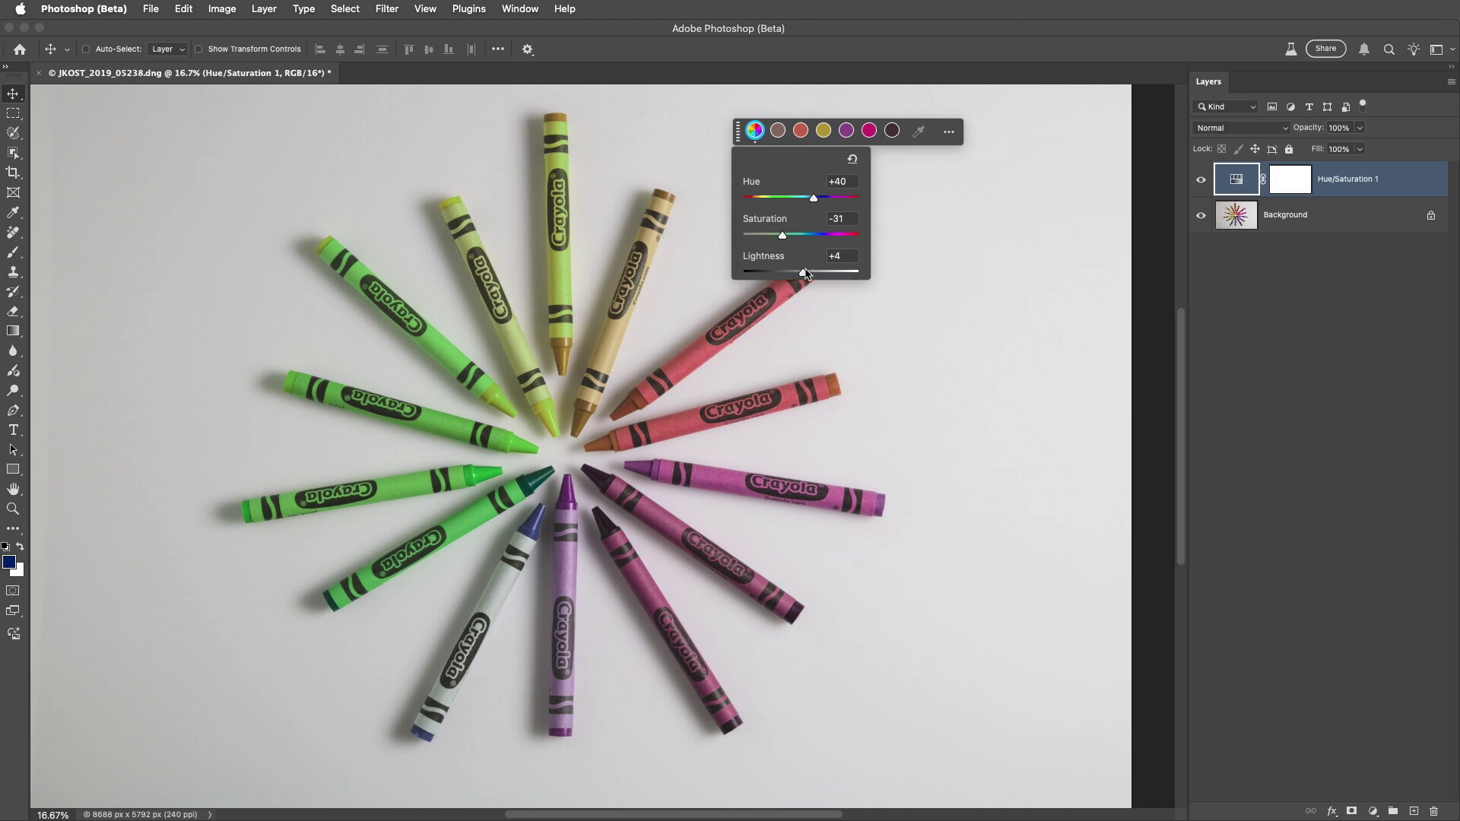
left_click(852, 161)
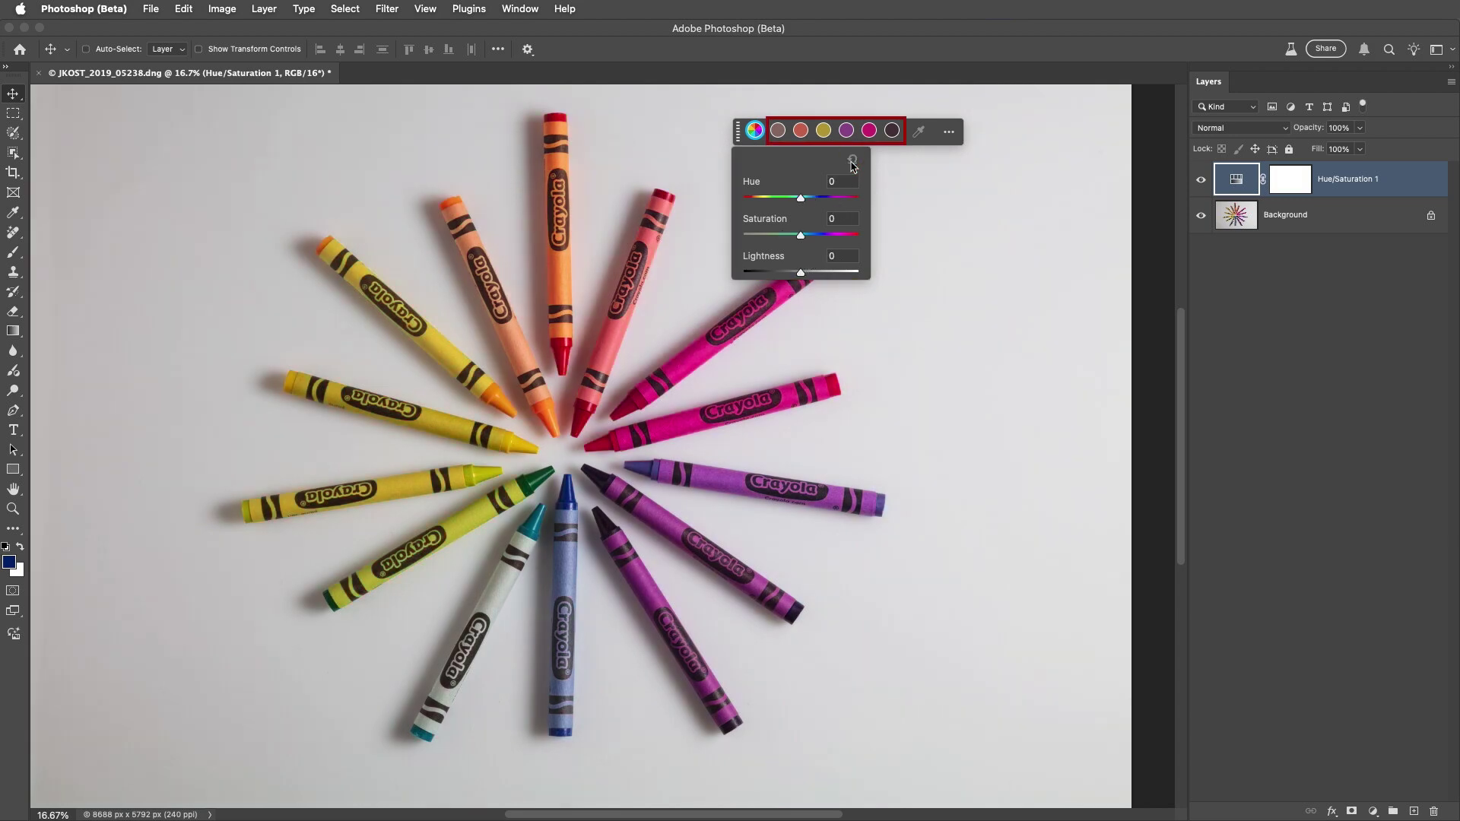
key("Escape")
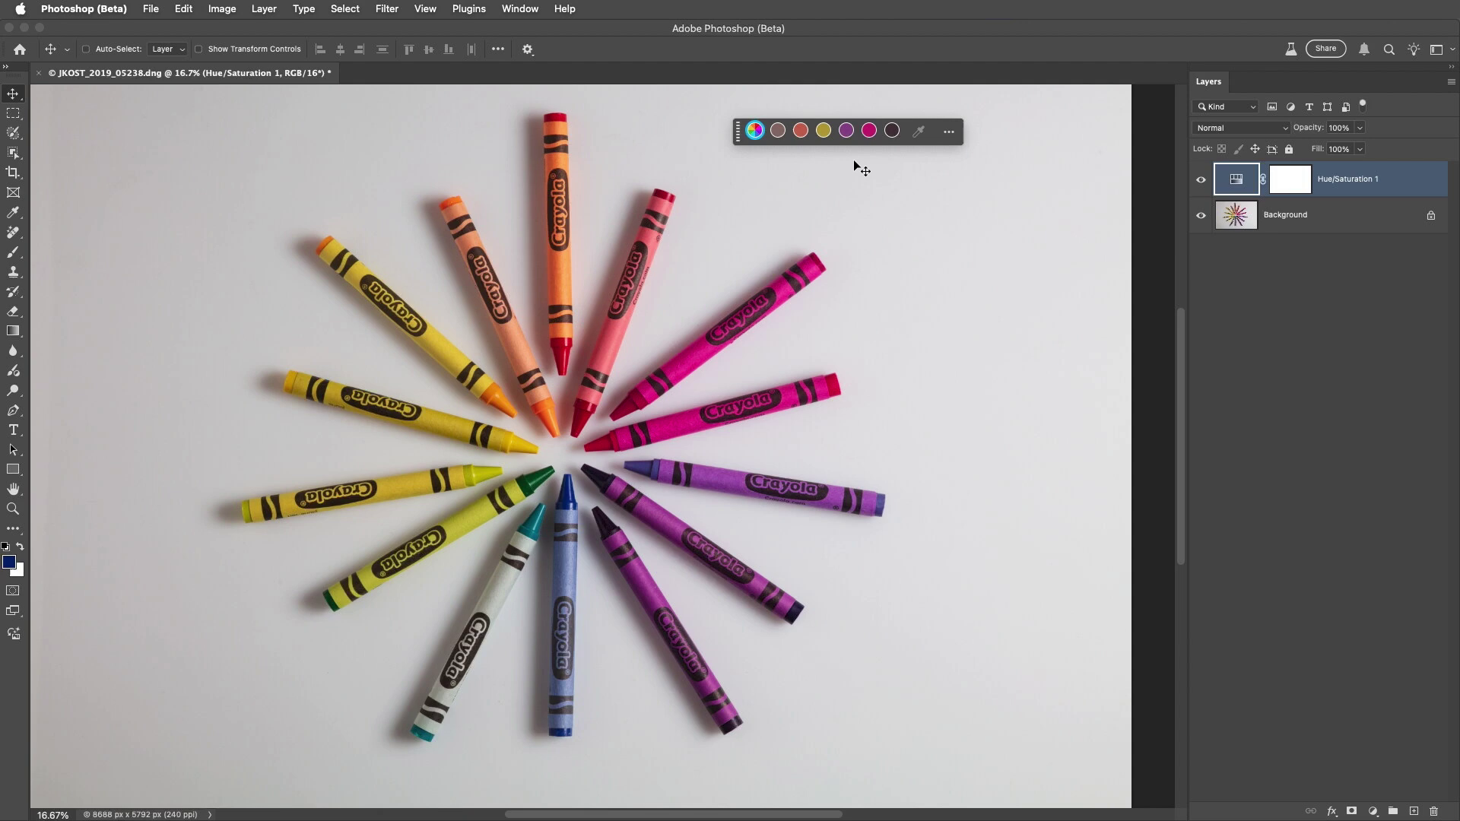
Target the yellow range and set Hue +22 and Saturation +26
left_click(824, 130)
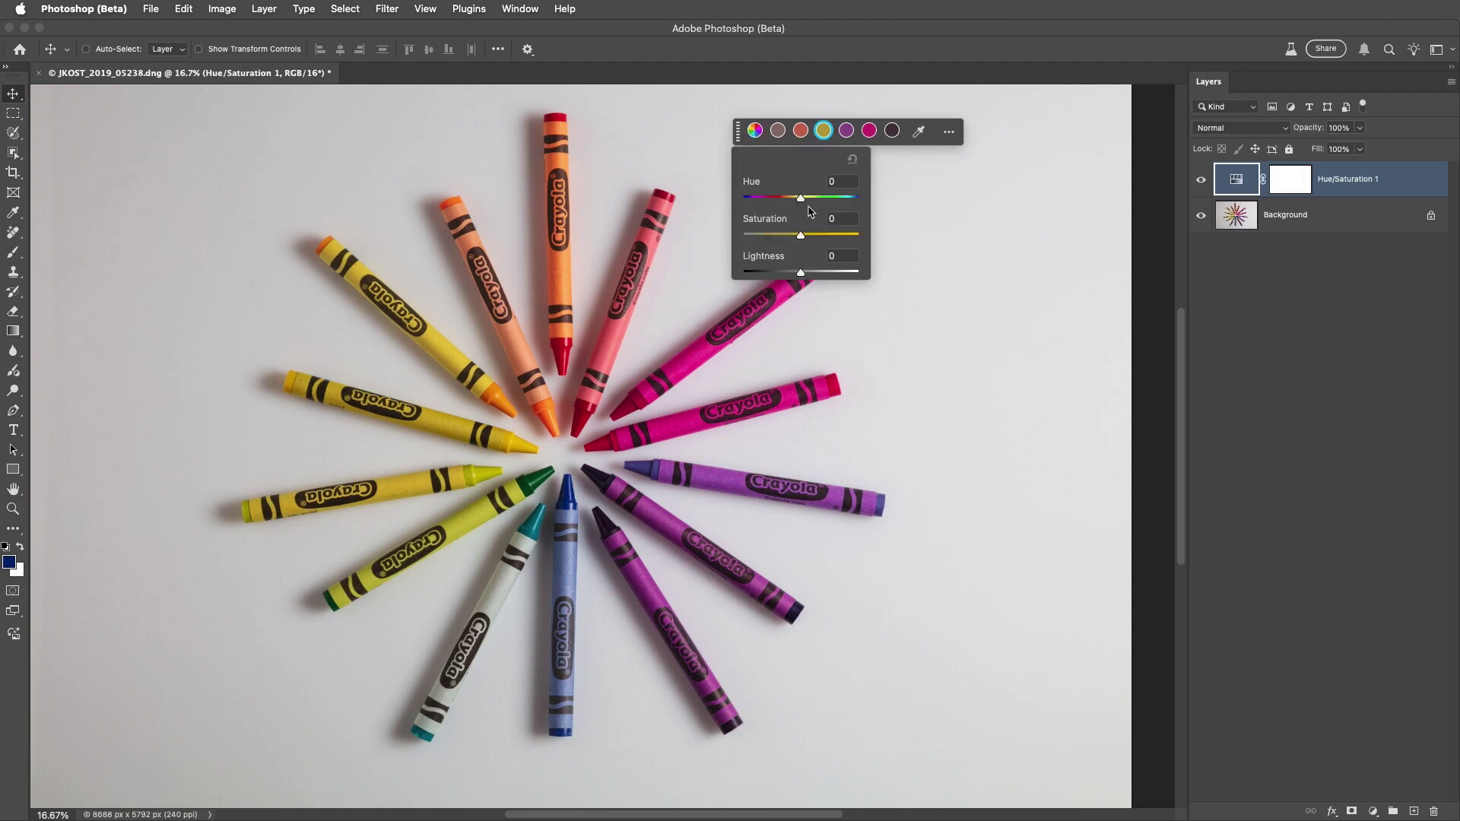
left_click_drag(801, 198, 817, 237)
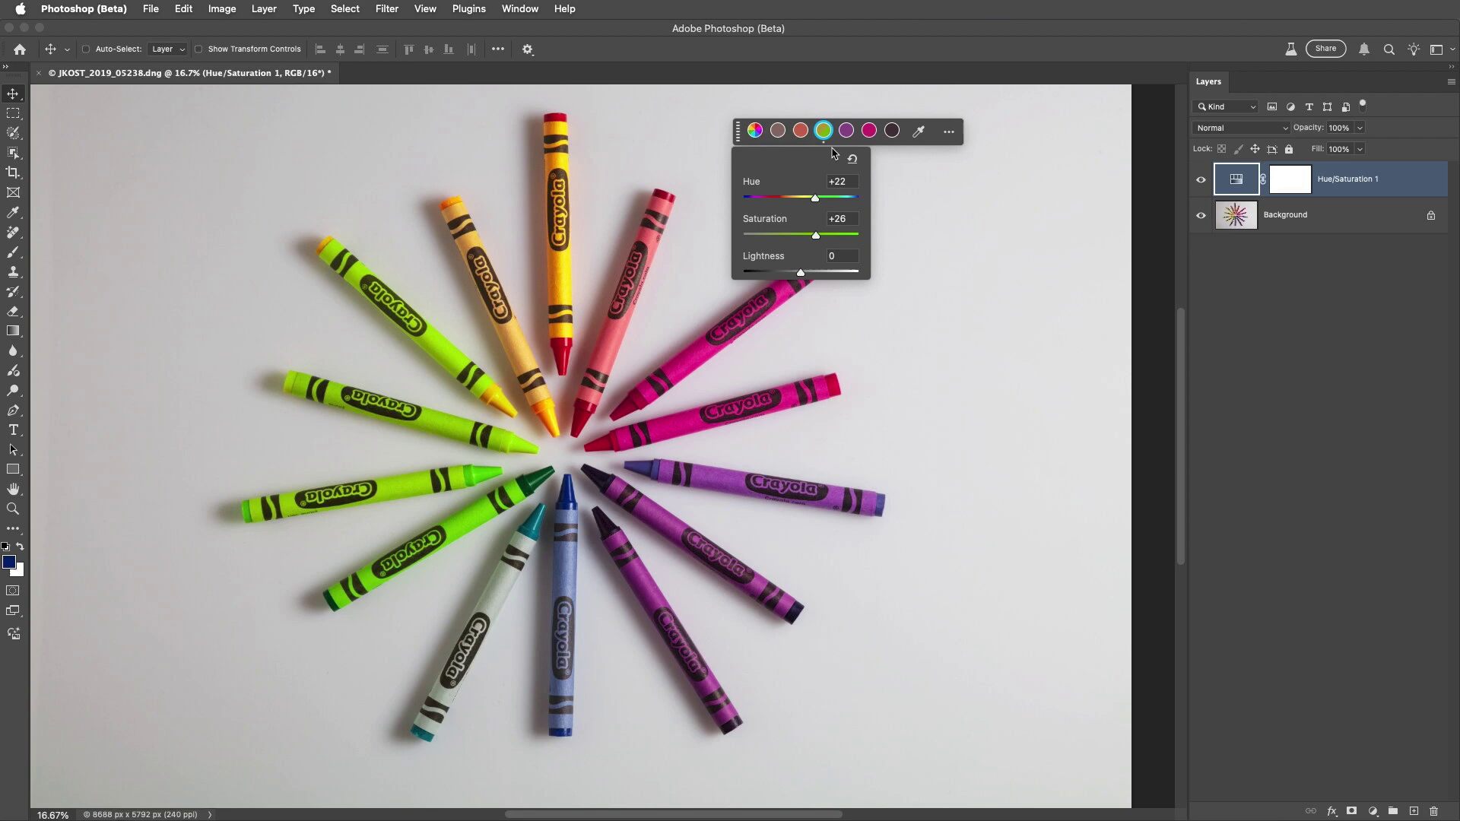
Close the colour popup and open the Hue/Saturation 1 layer's Properties panel, checking the Window menu
left_click(1237, 183)
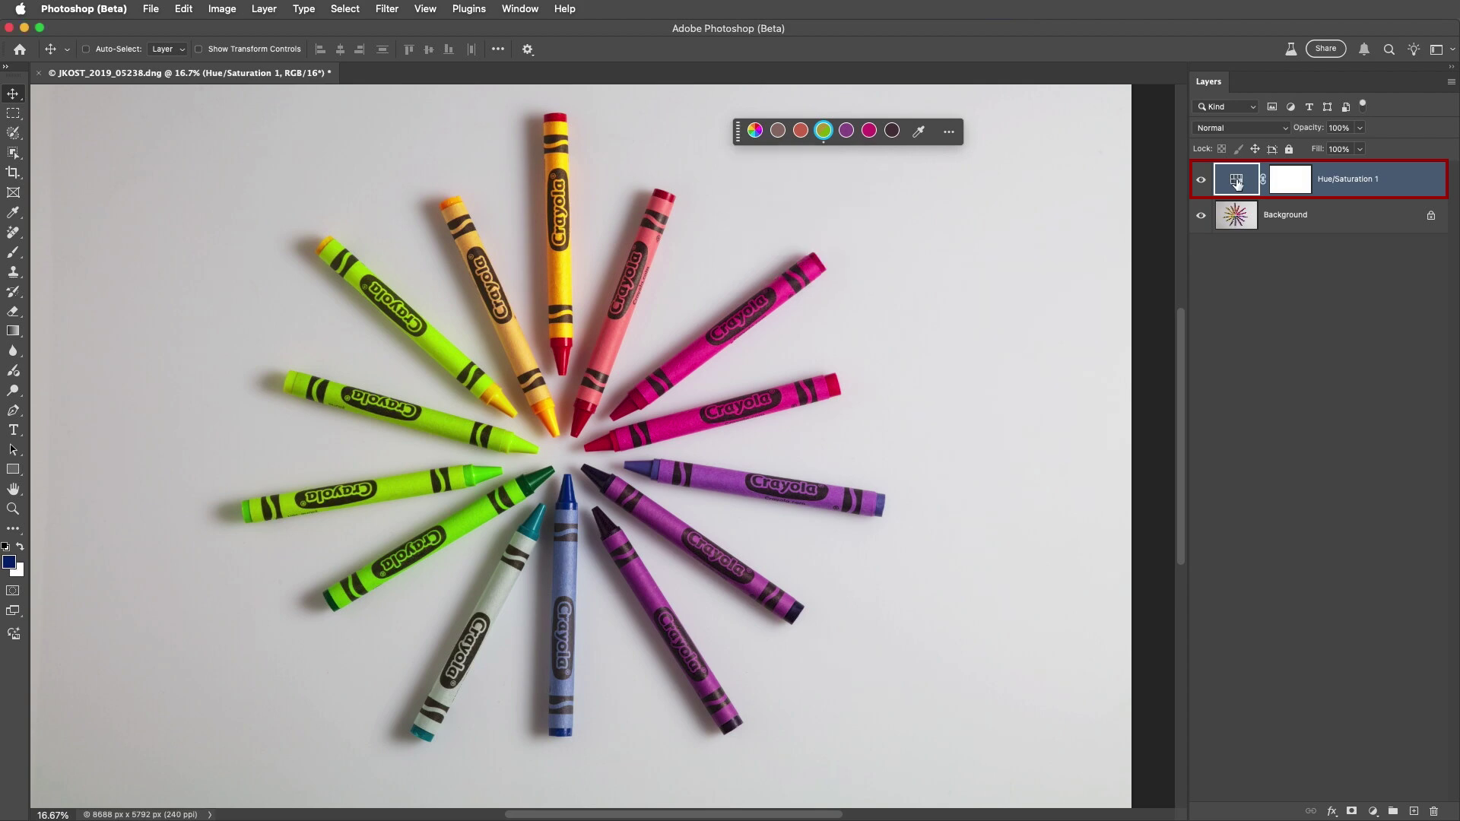
double_click(1237, 184)
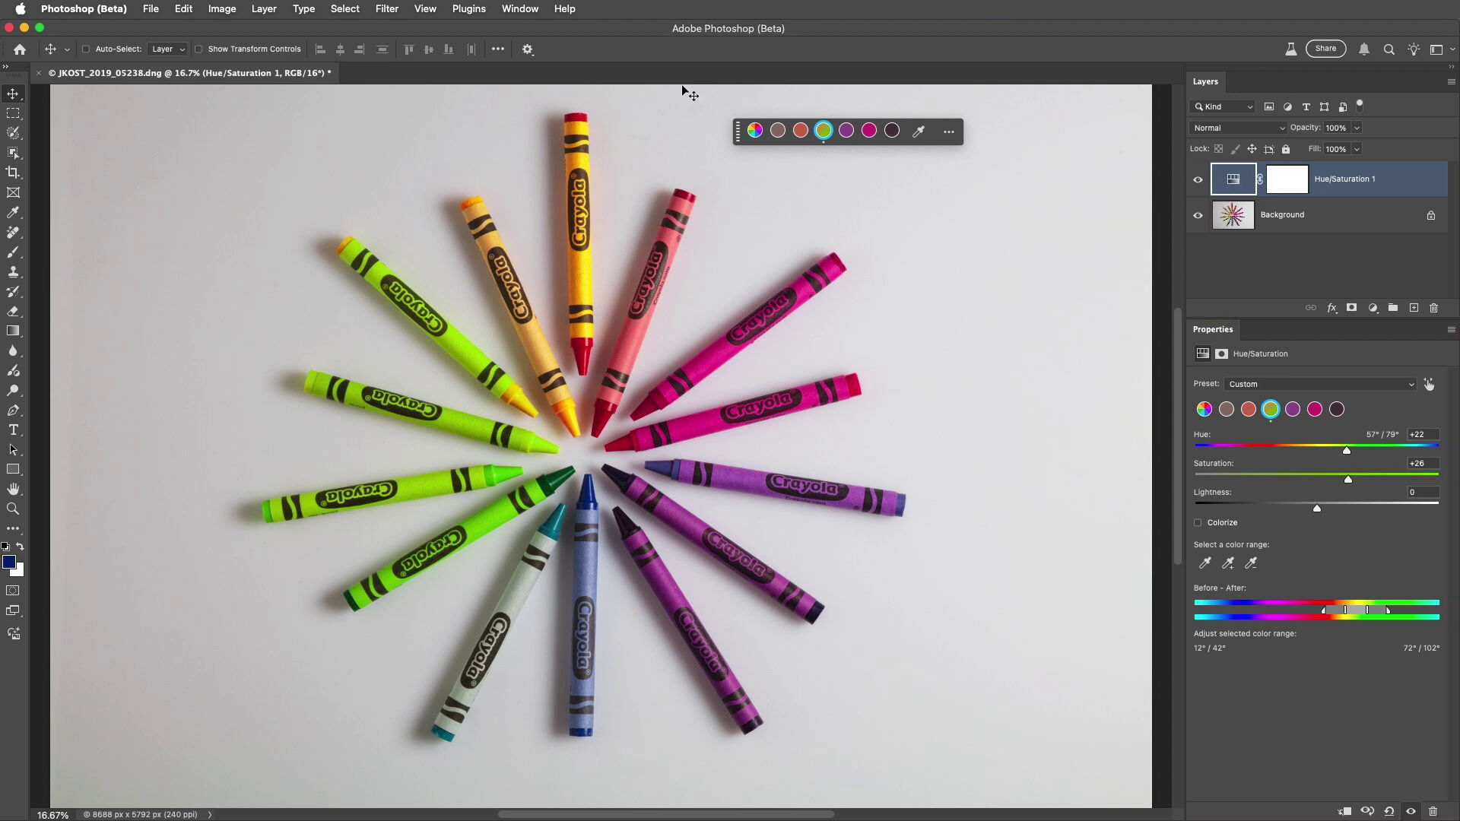
left_click(523, 10)
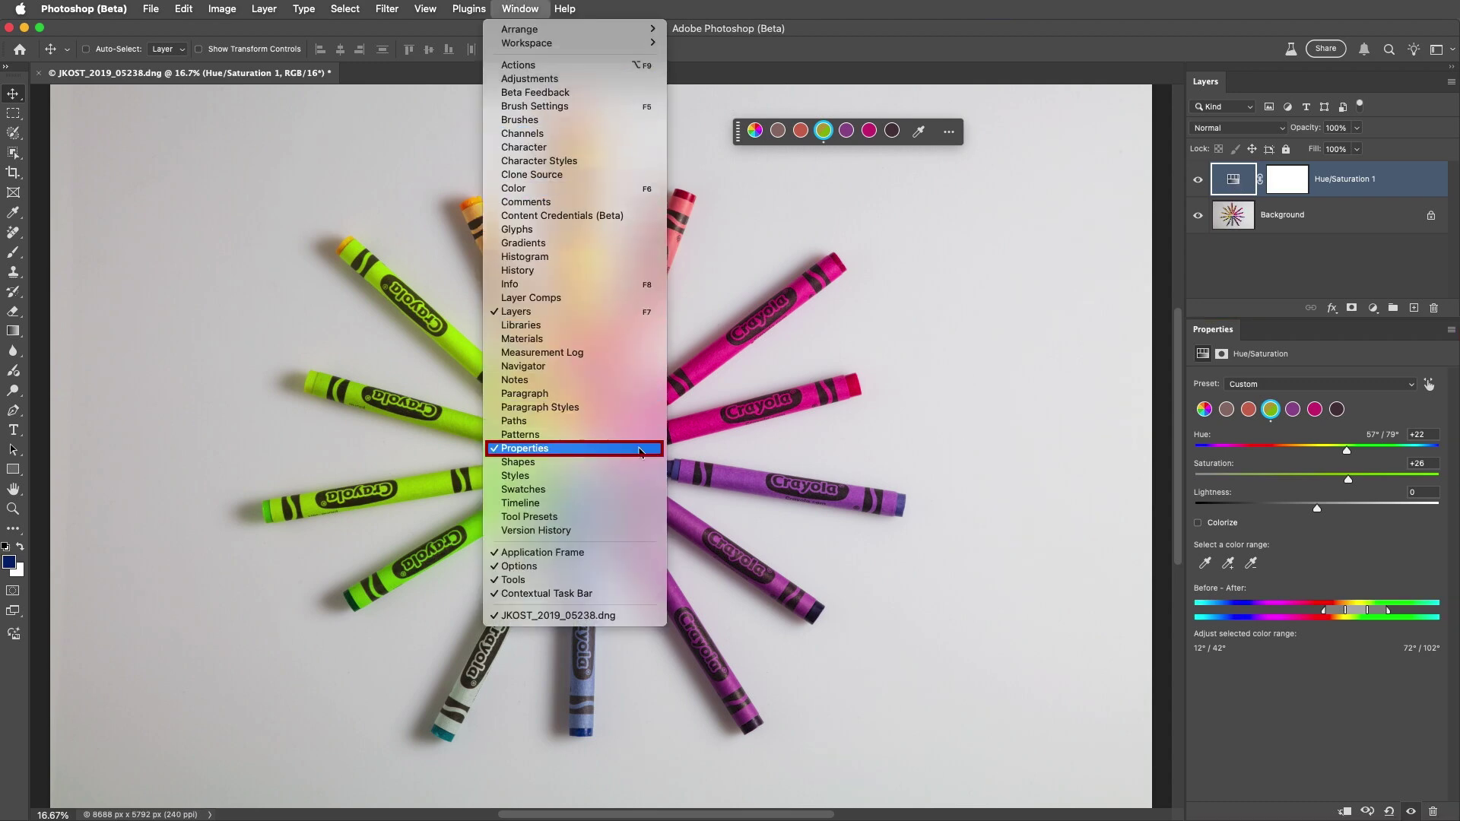
left_click(728, 454)
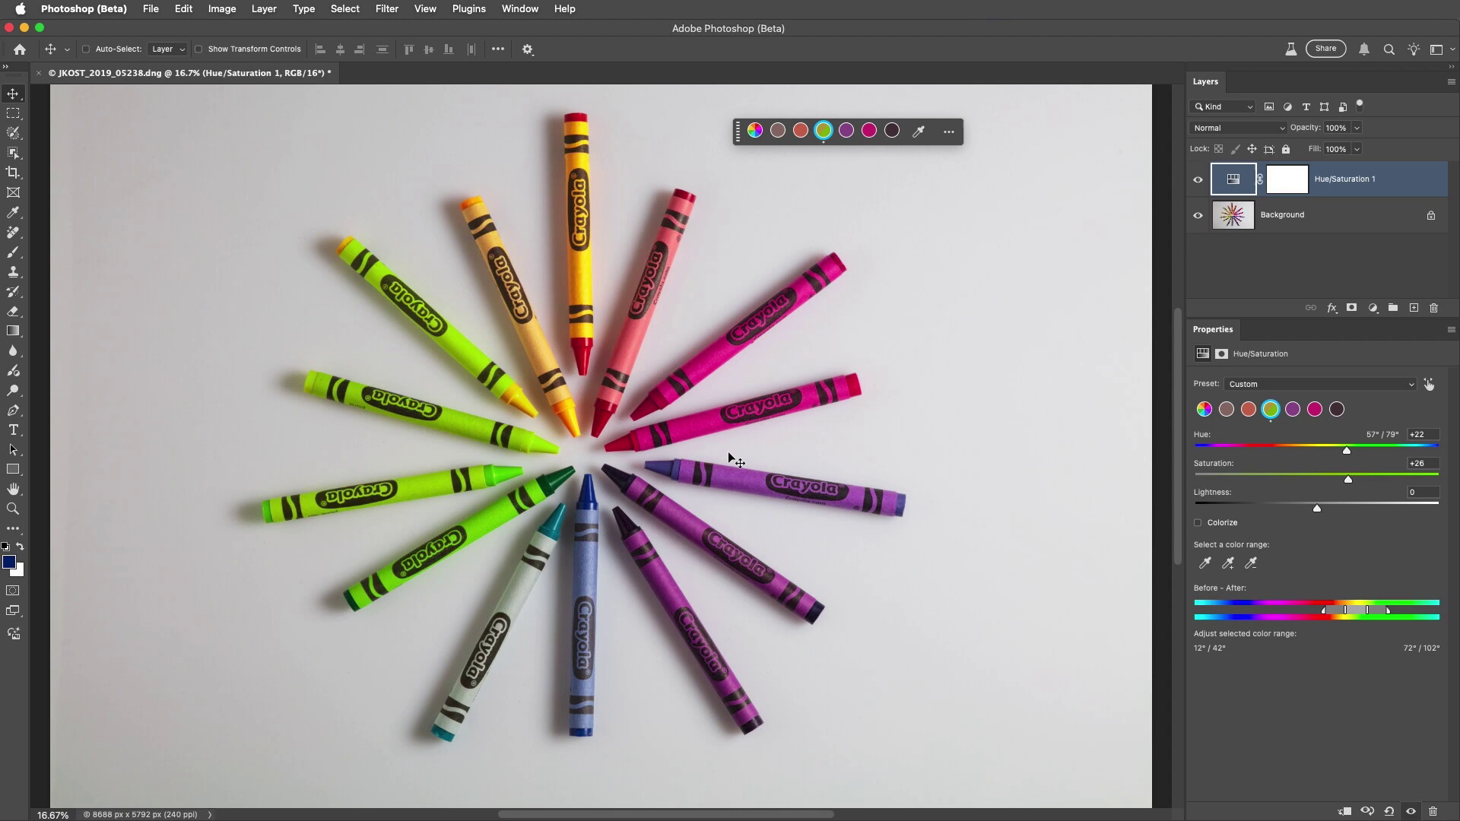
Sample the teal crayon with the eyedropper to set the cyan range, then shift its hue by −63
left_click(1227, 410)
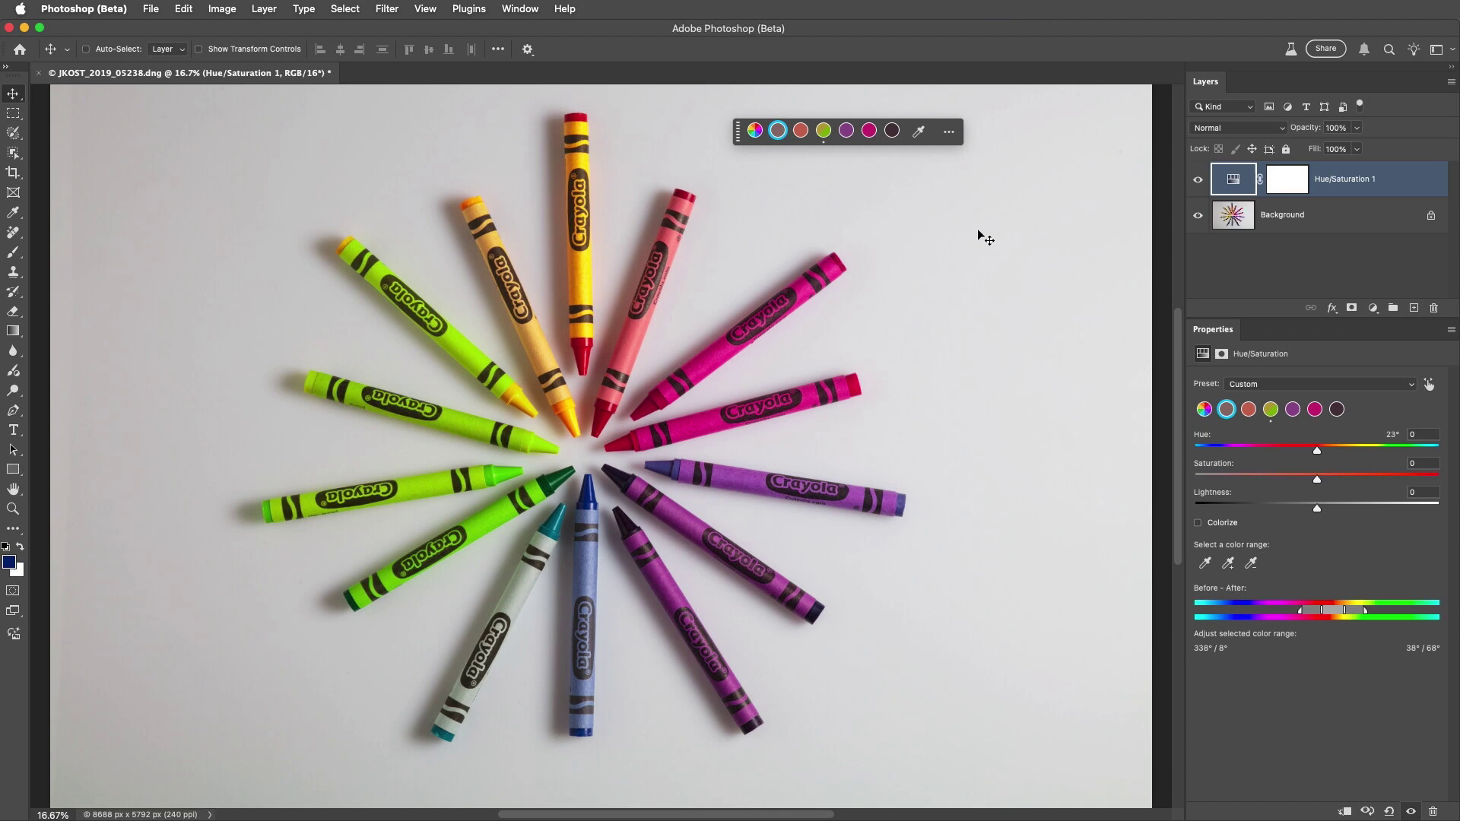
left_click(1205, 563)
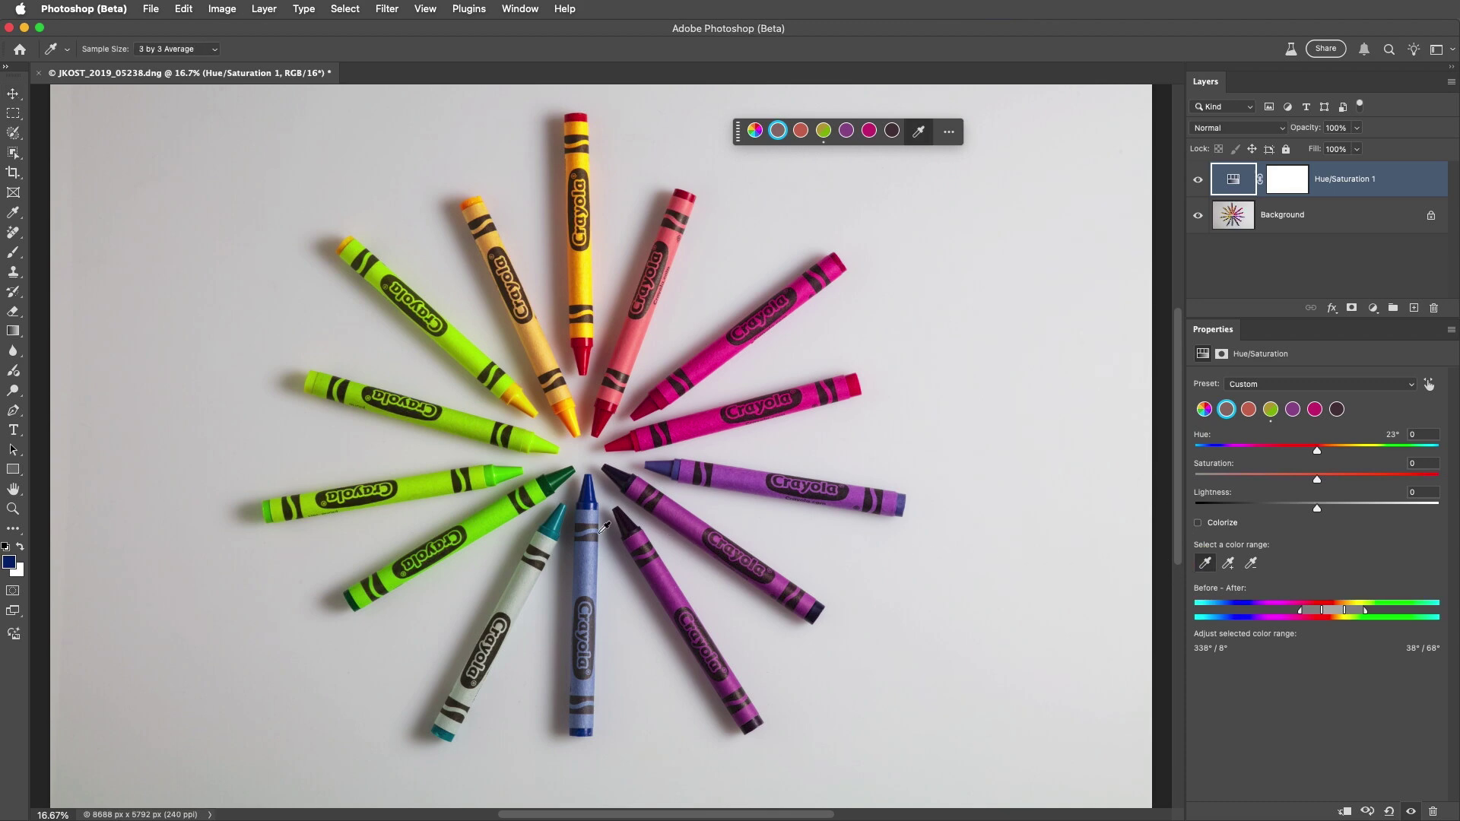
left_click(558, 517)
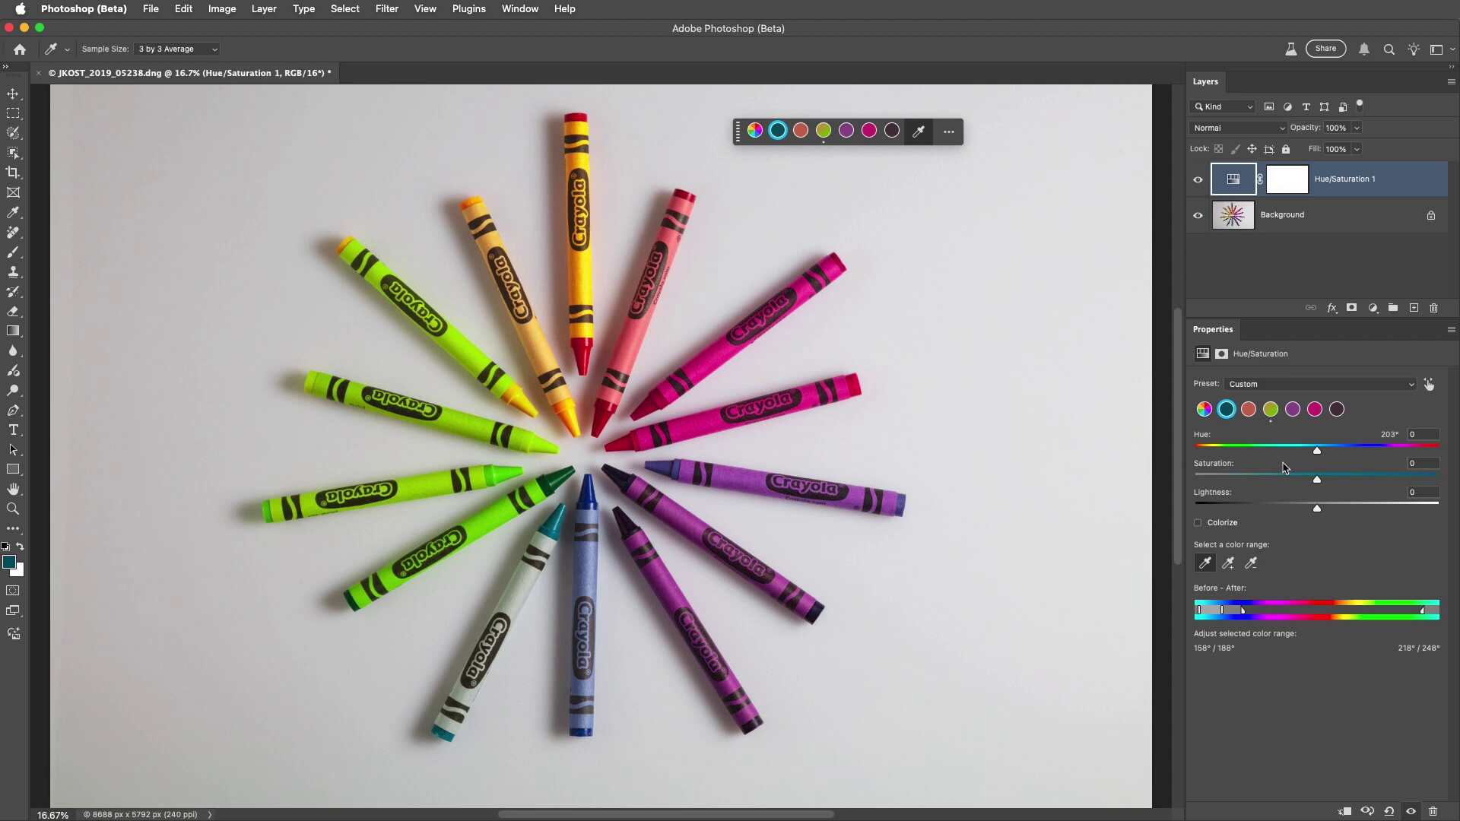
mouse_move(1319, 455)
left_mouse_down()
mouse_move(1236, 454)
mouse_move(1351, 456)
mouse_move(1250, 455)
left_mouse_up()
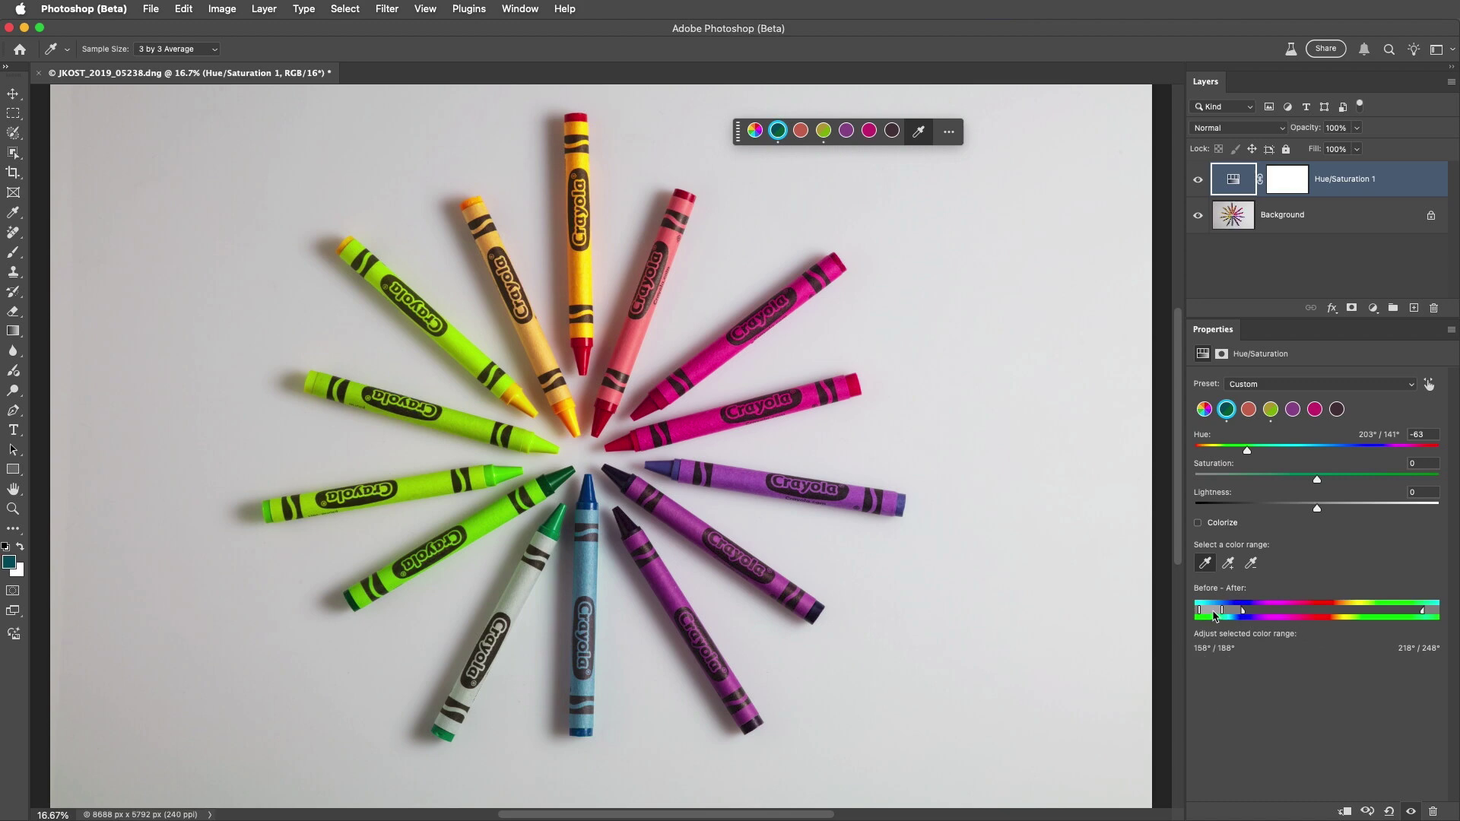
Move the cyan range to 157°/187°–322°/334° over blue and purple crayons and set Hue to −116
left_click_drag(1215, 616, 1433, 616)
left_click_drag(1188, 614, 1205, 613)
left_click_drag(1233, 616, 1216, 616)
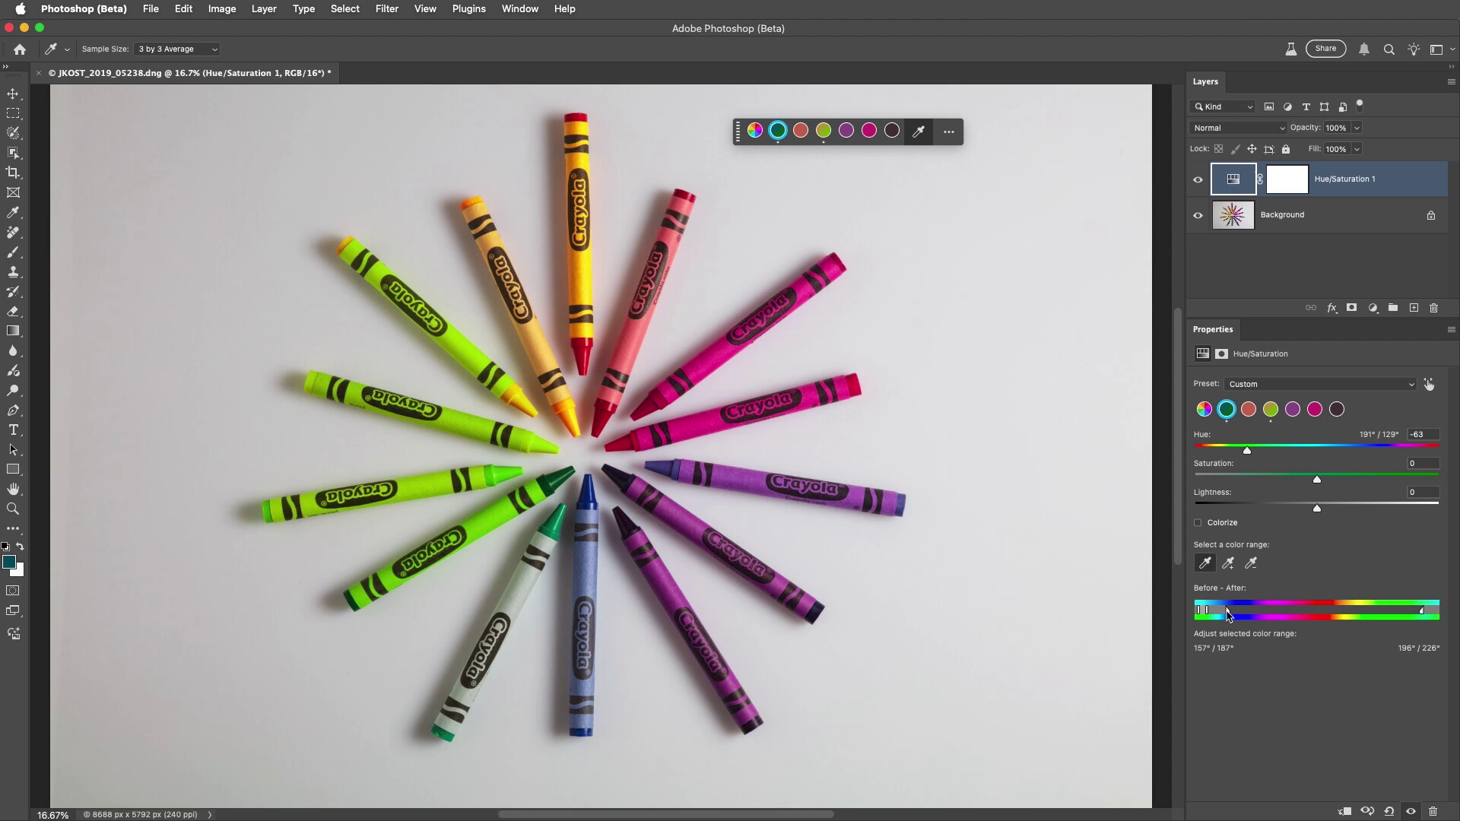
left_click_drag(1226, 612, 1215, 611)
mouse_move(1247, 450)
left_mouse_down()
mouse_move(1371, 458)
mouse_move(1255, 454)
left_mouse_up()
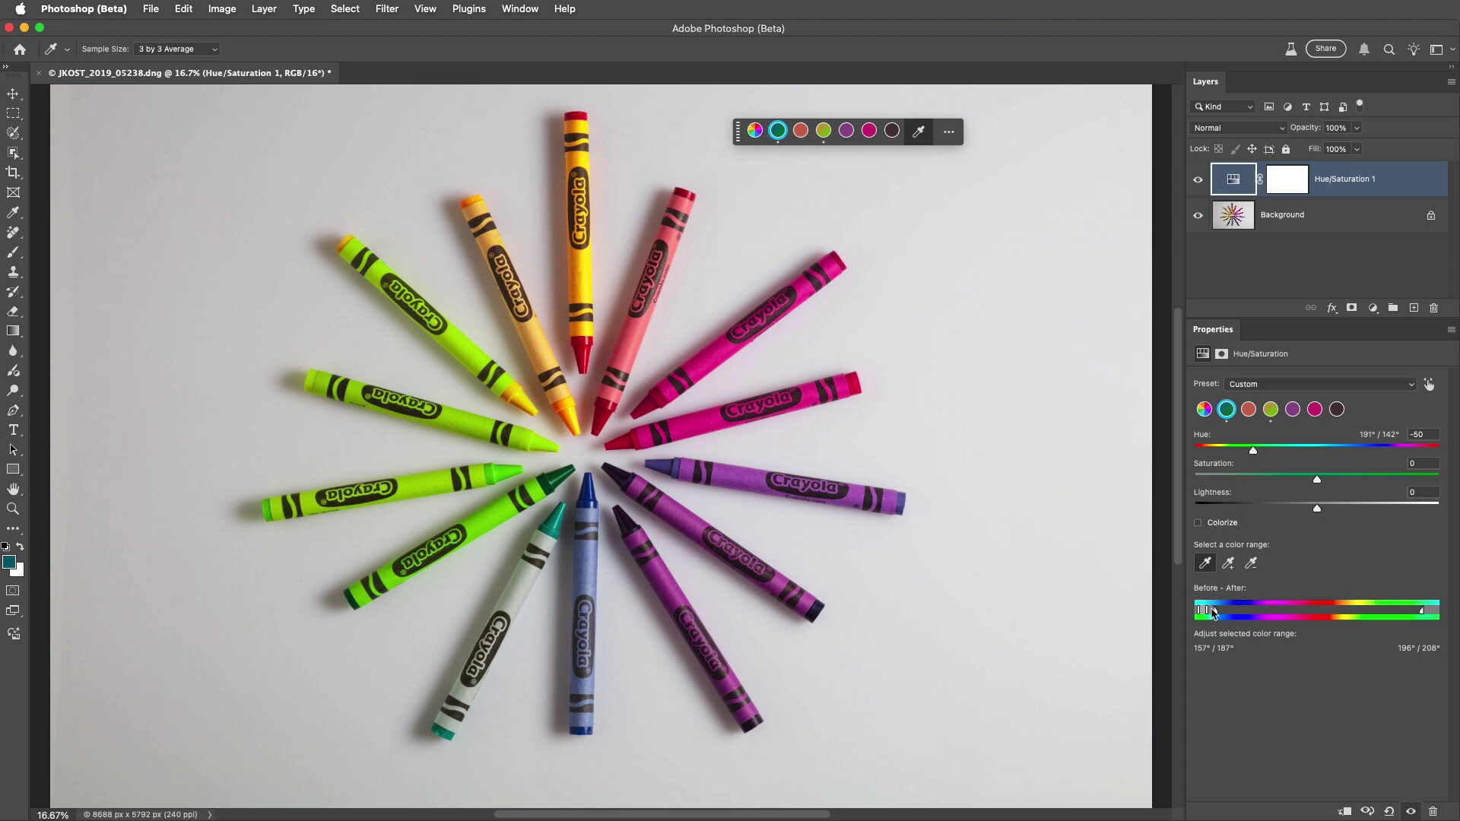
left_click_drag(1213, 615, 1303, 613)
left_click_drag(1255, 452, 1224, 464)
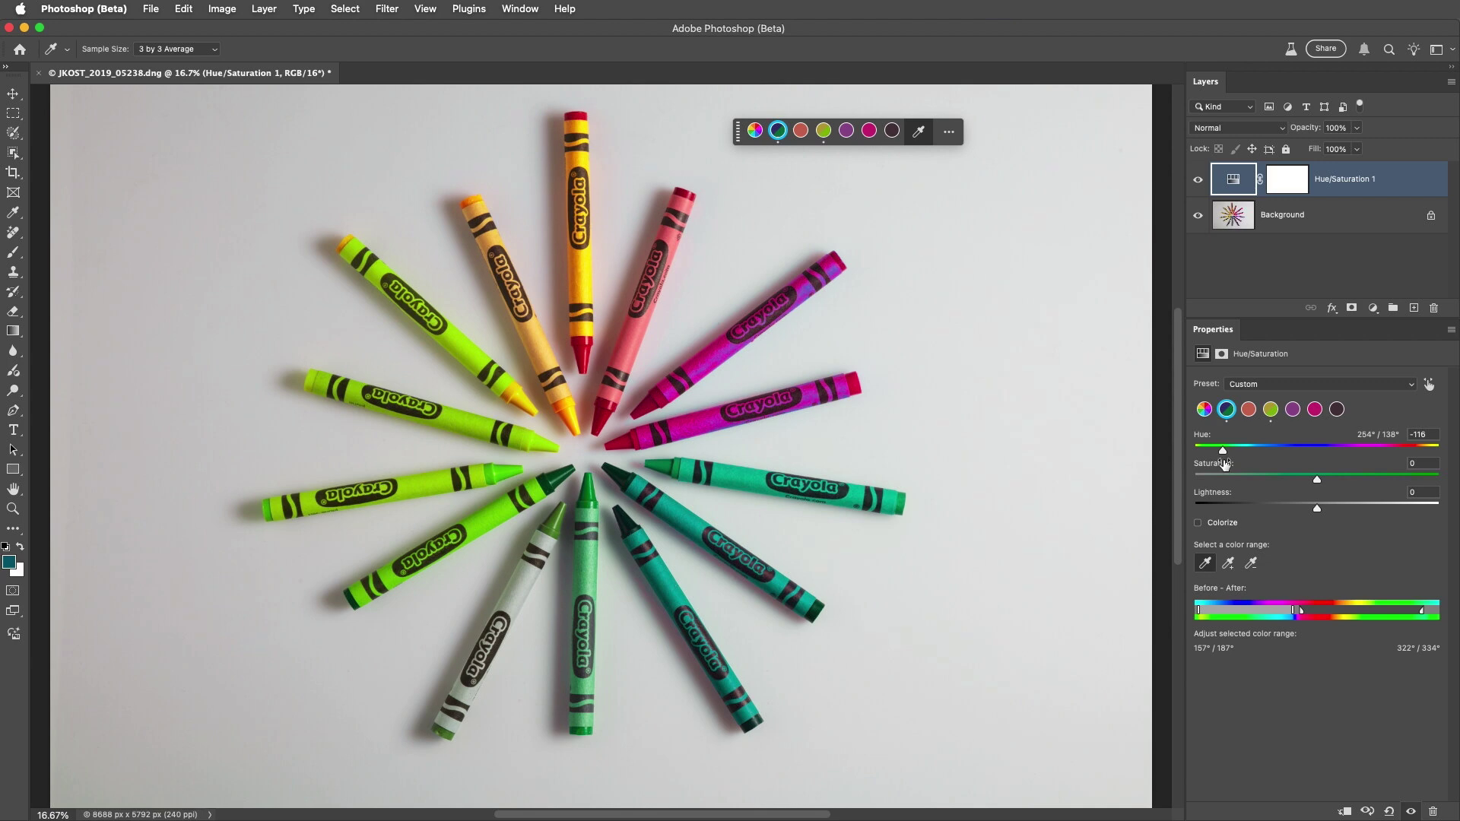
Target the magenta range at Saturation −100, then add and remove the pink crayon's colour sample
left_click(1315, 411)
left_click_drag(1317, 480, 1197, 481)
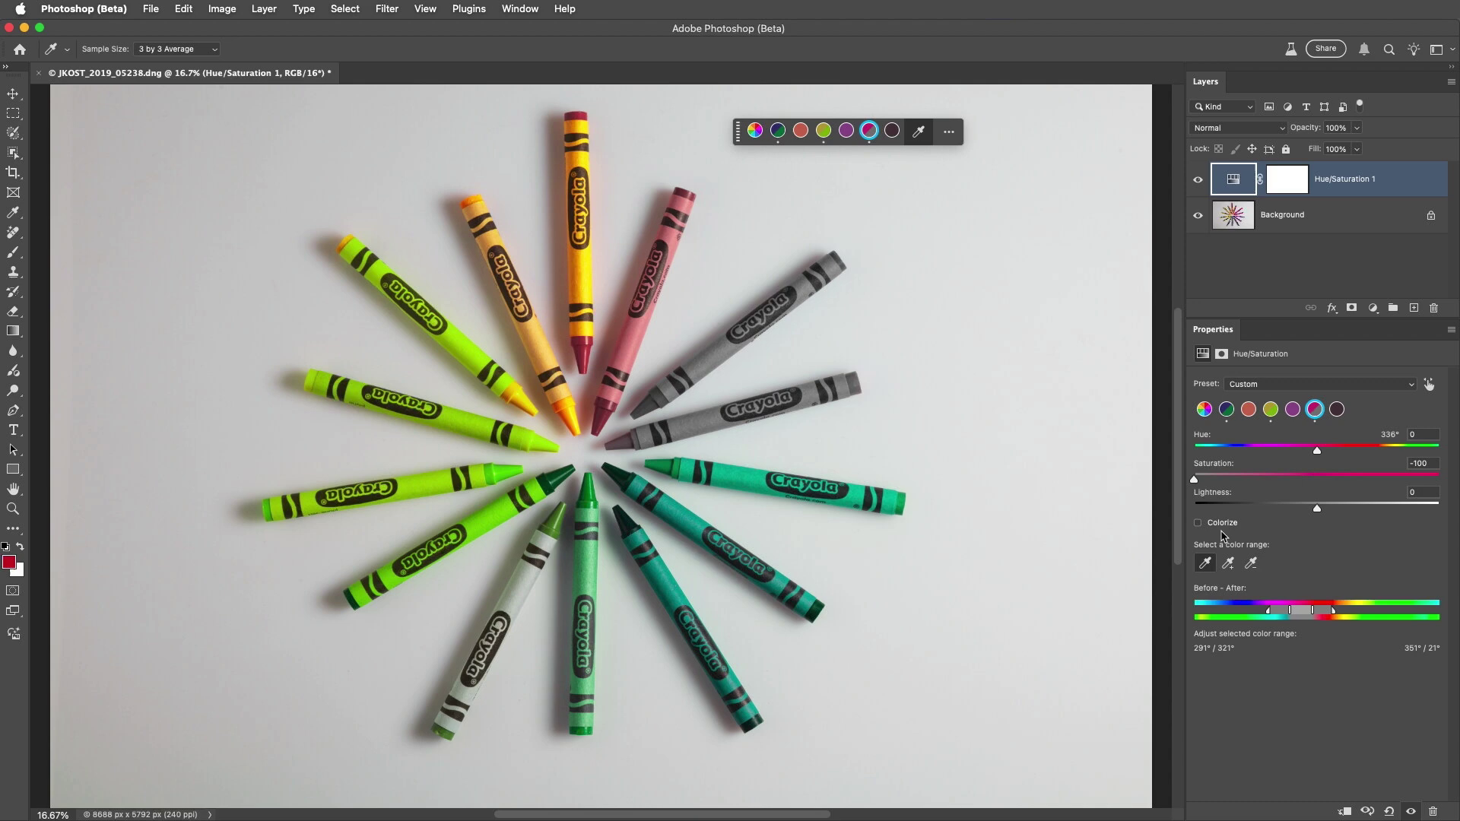
left_click(1228, 563)
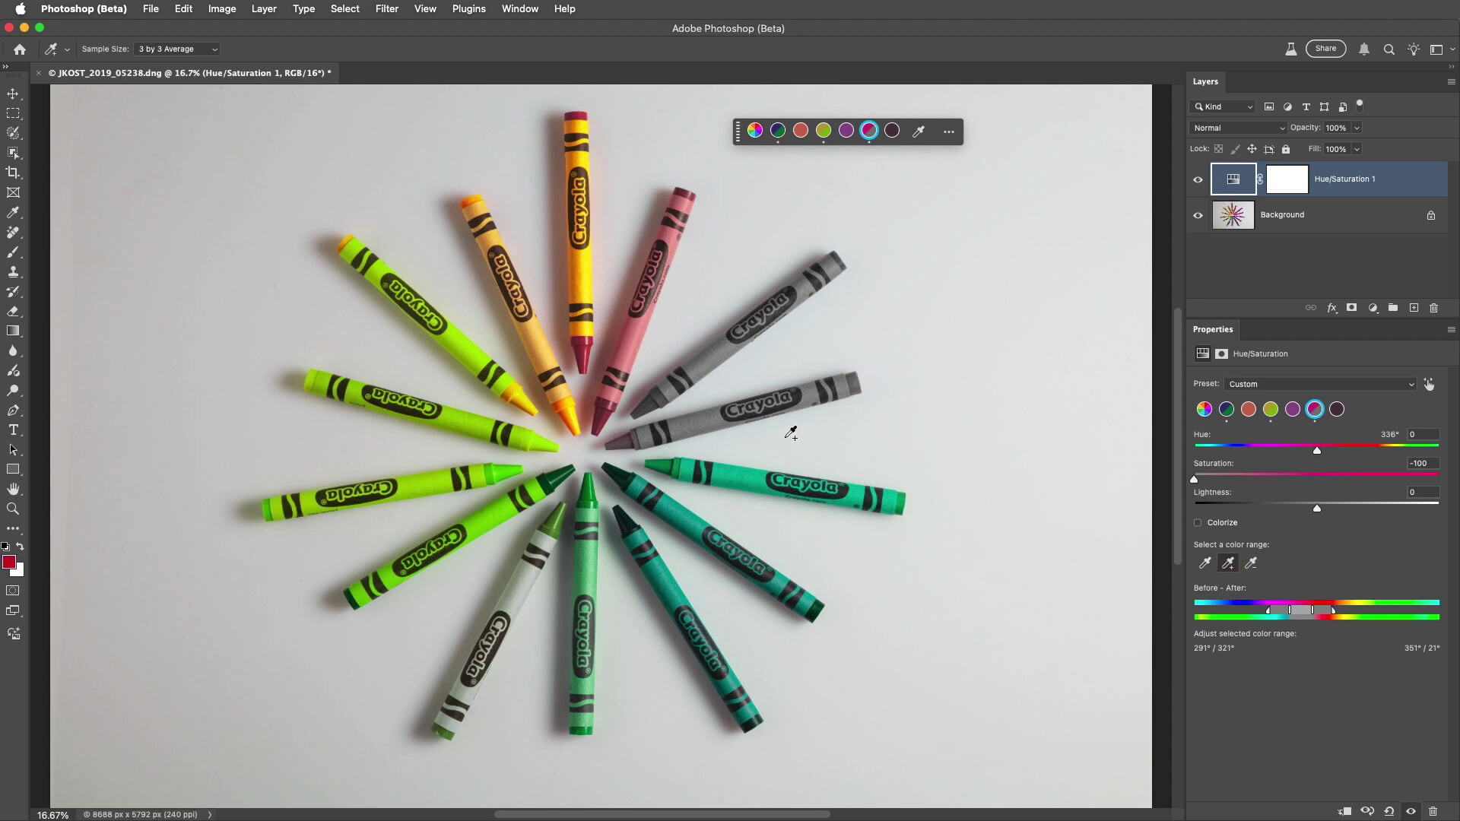
left_click(613, 401)
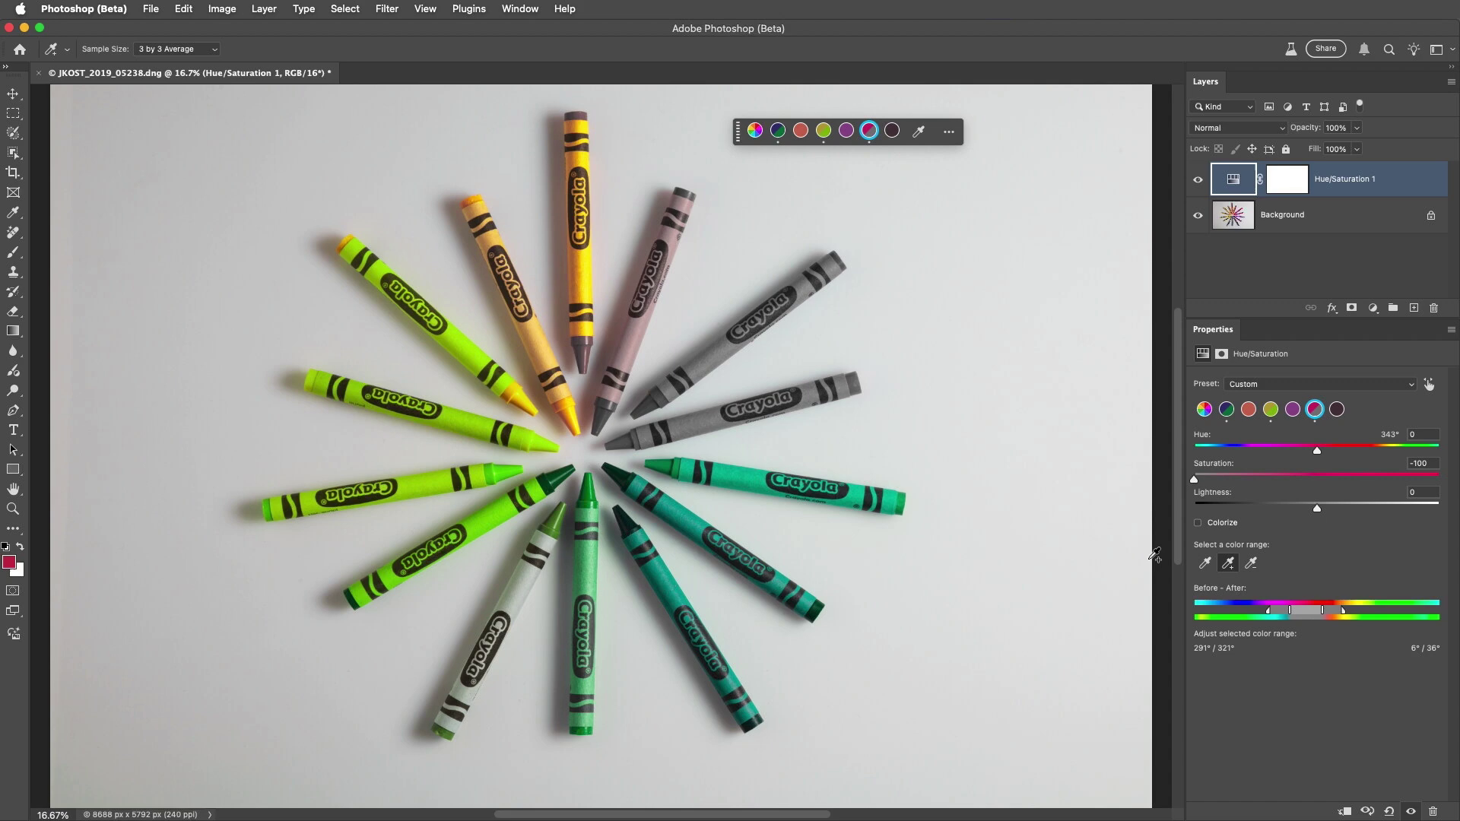
left_click(1251, 563)
left_click(610, 398)
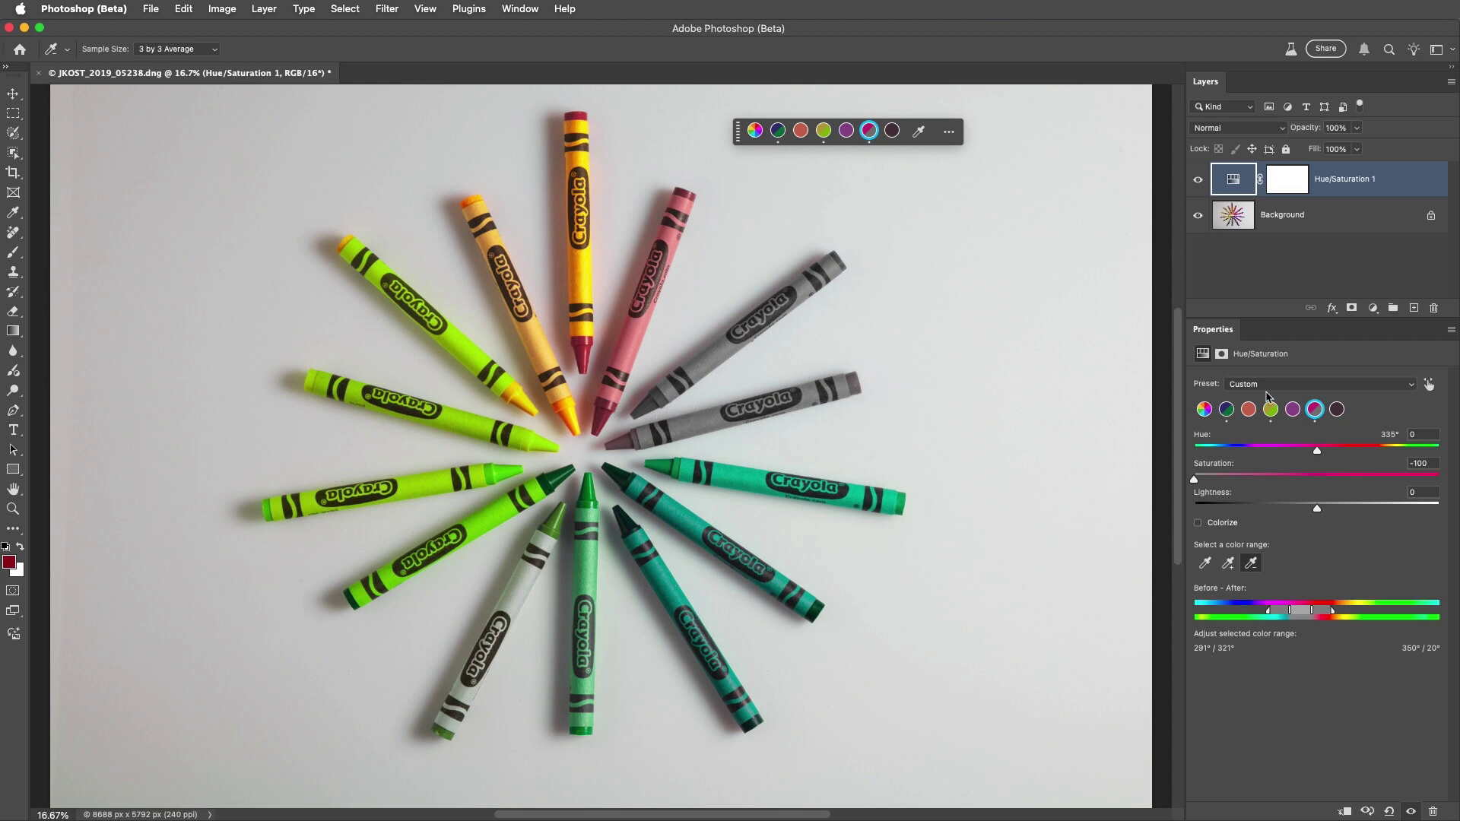
Reset Hue/Saturation 1 to the Default preset and drag the layer to the trash
left_click(1397, 388)
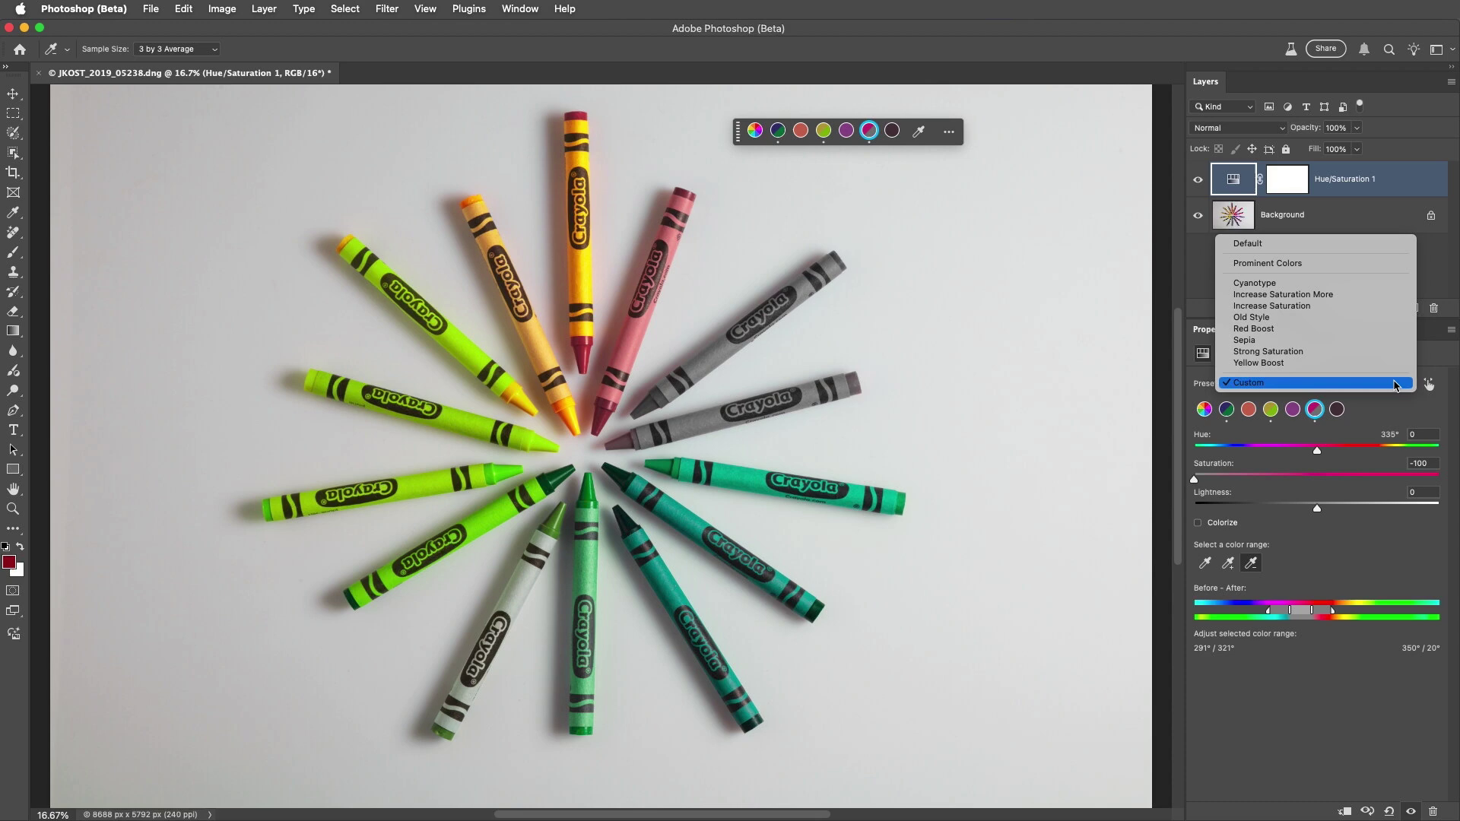
left_click(1380, 244)
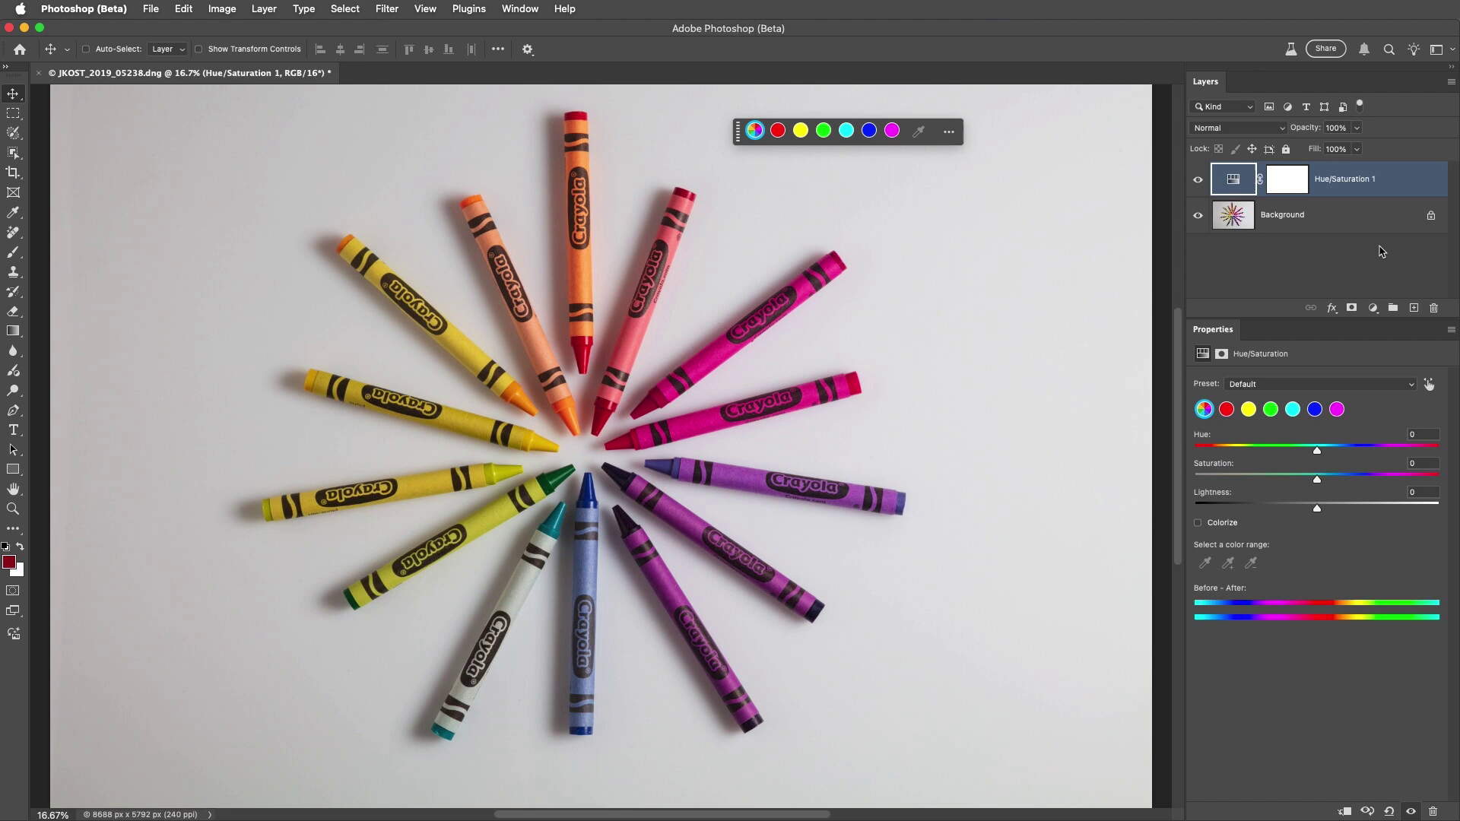
left_click_drag(1245, 186, 1432, 309)
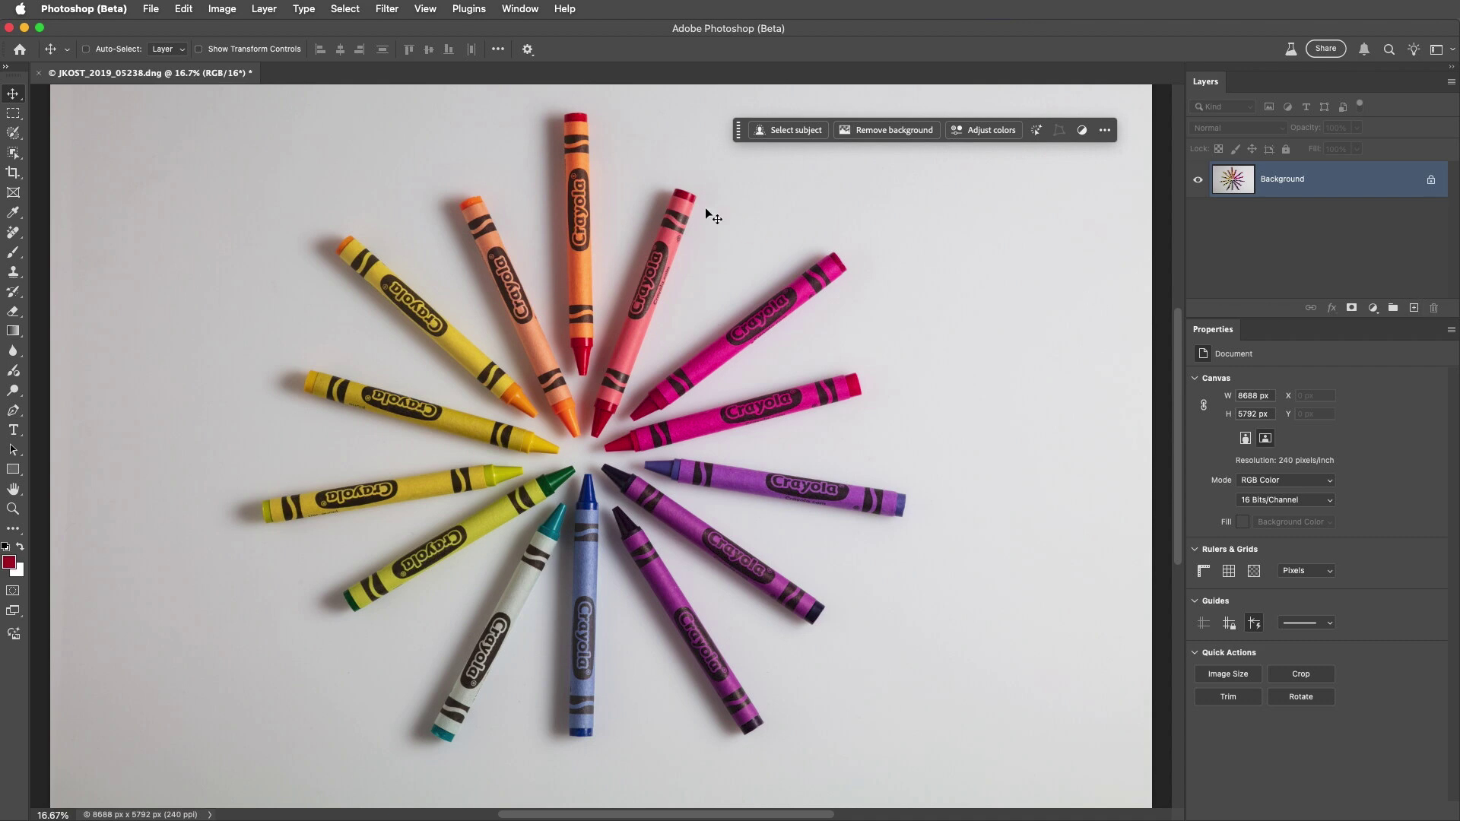
Create a Hue/Saturation layer from the Layers panel's new fill or adjustment layer menu
left_click(277, 11)
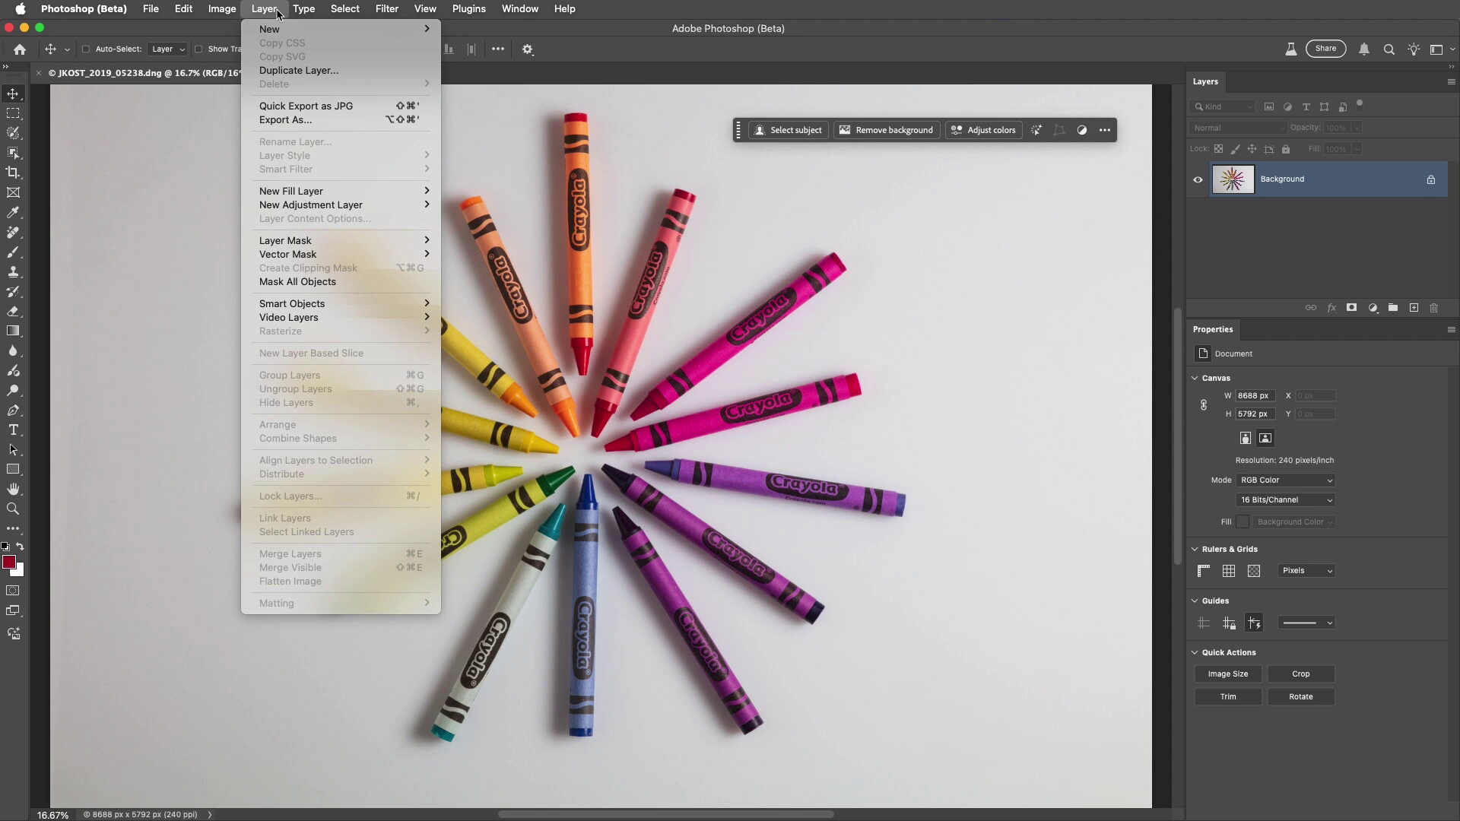
mouse_move(380, 204)
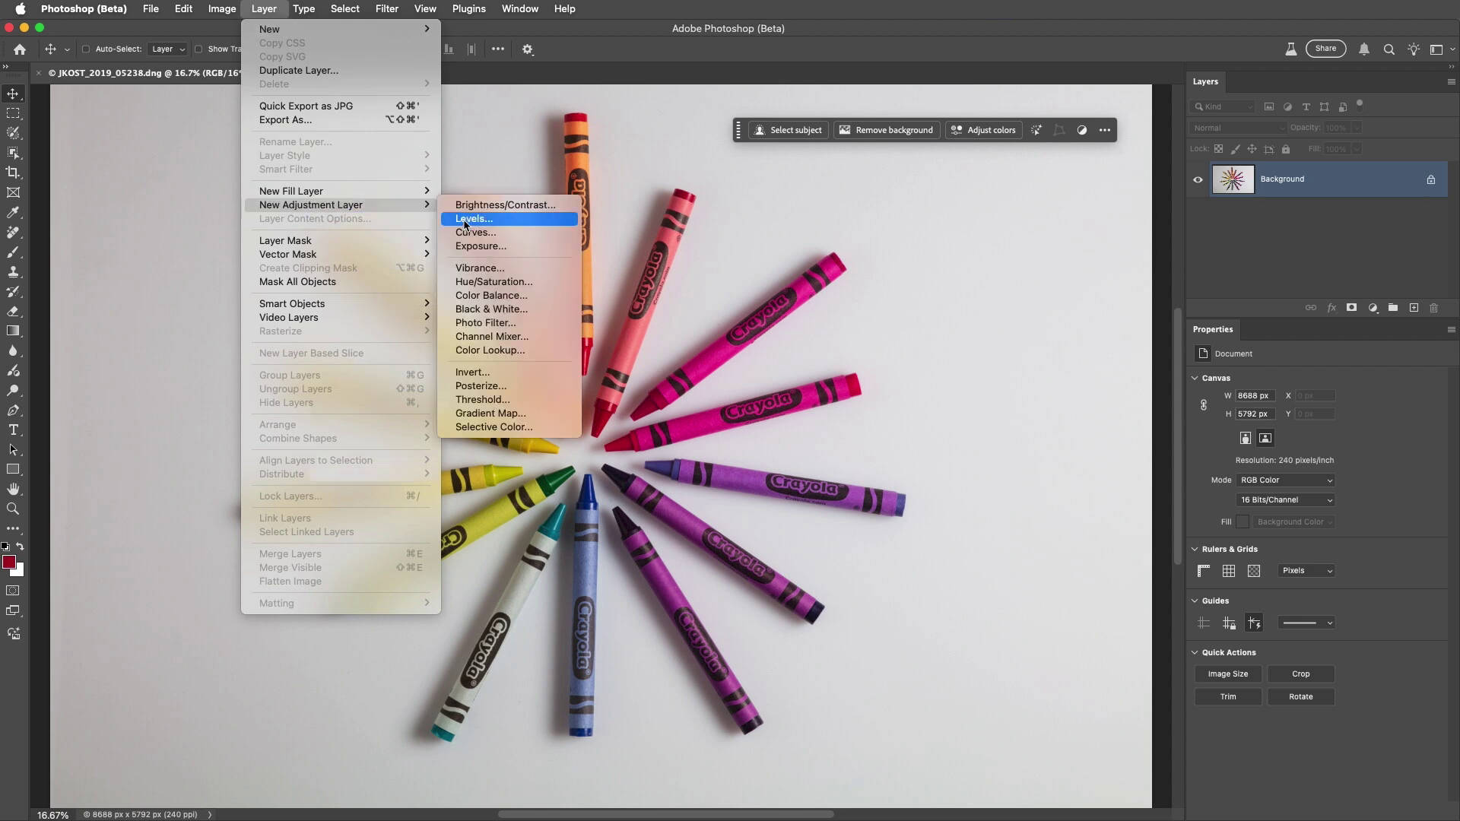
left_click(705, 299)
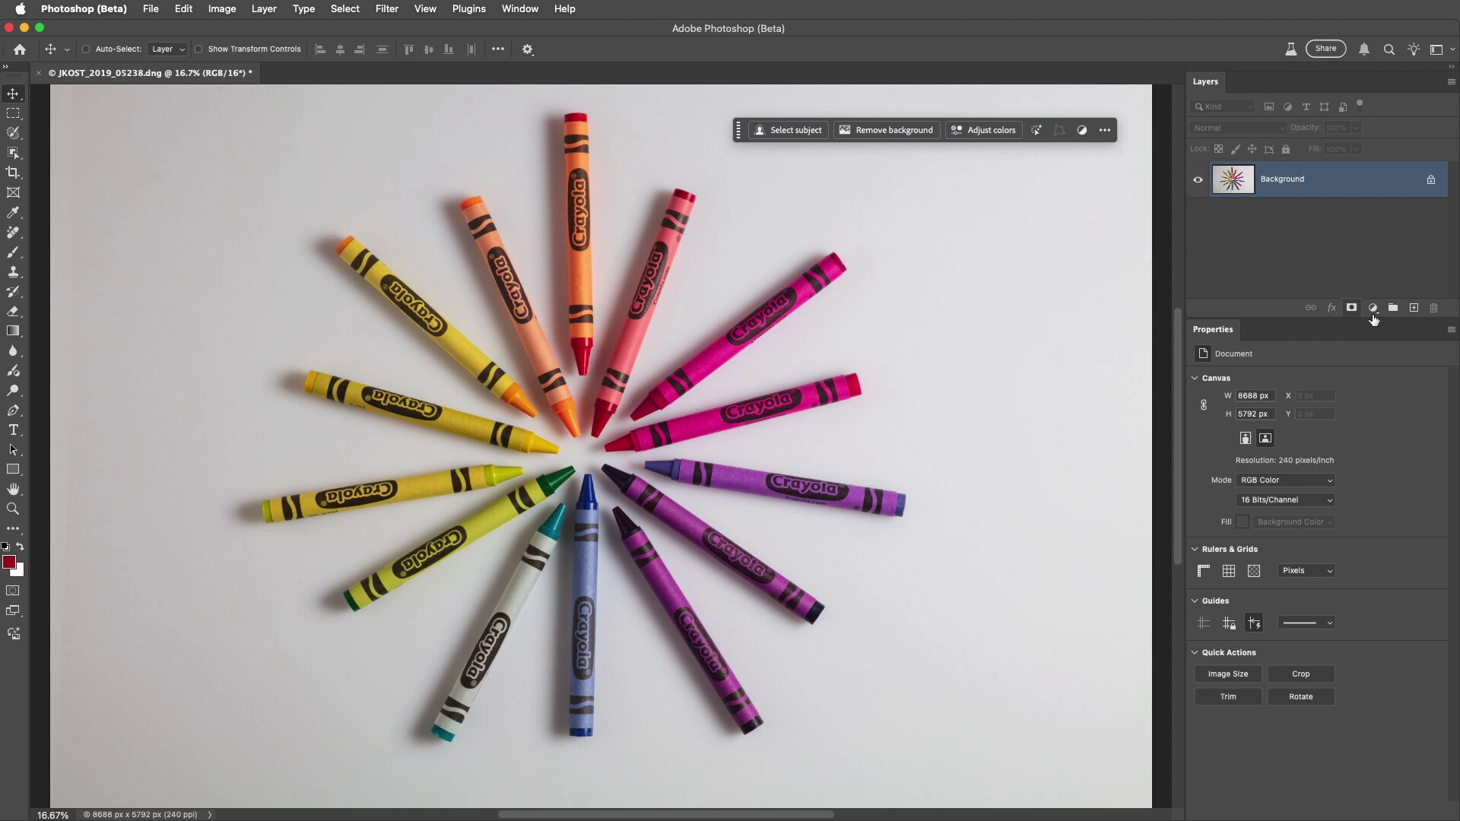
left_click(1373, 308)
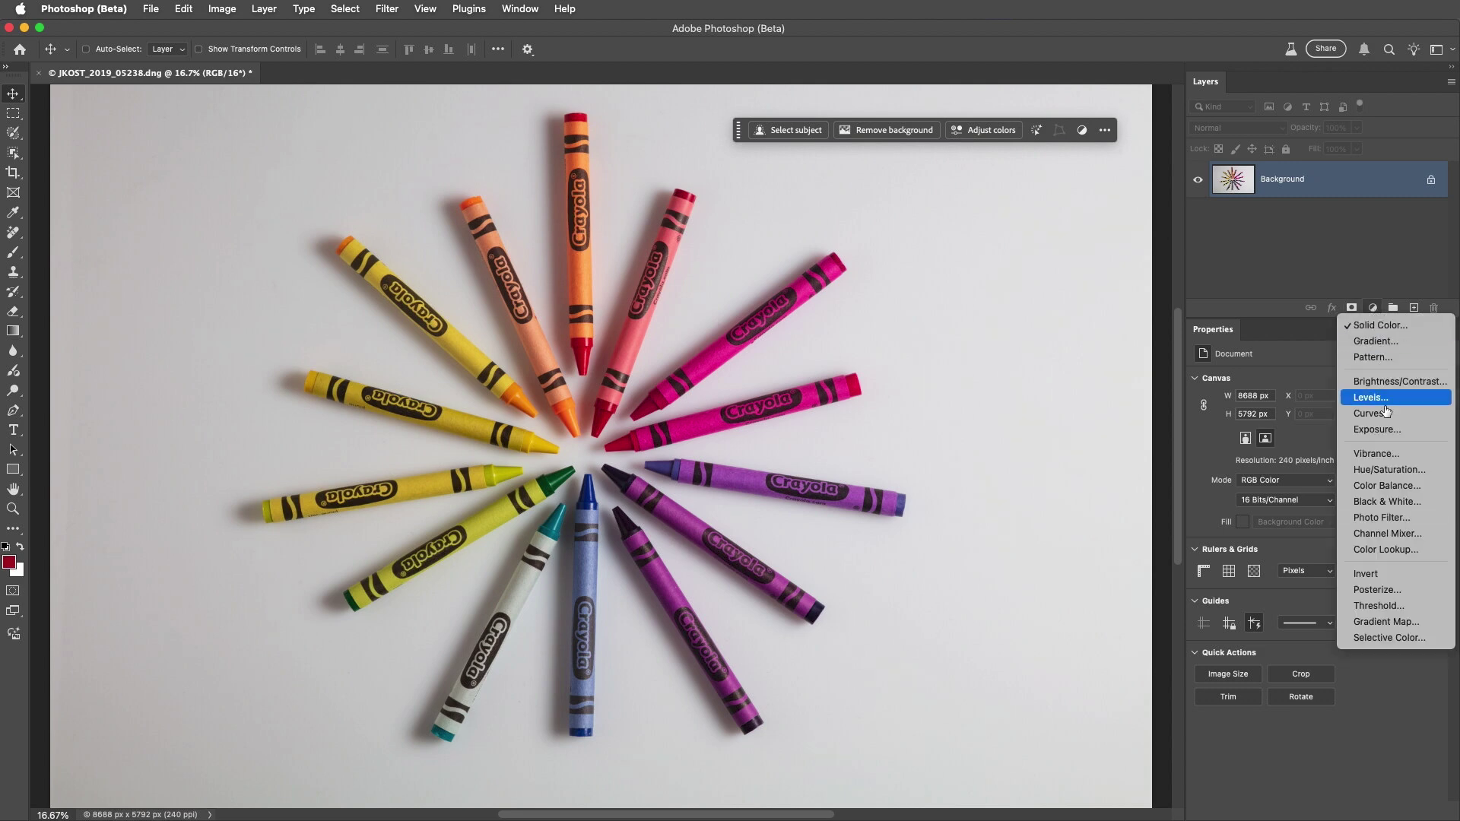
left_click(1386, 470)
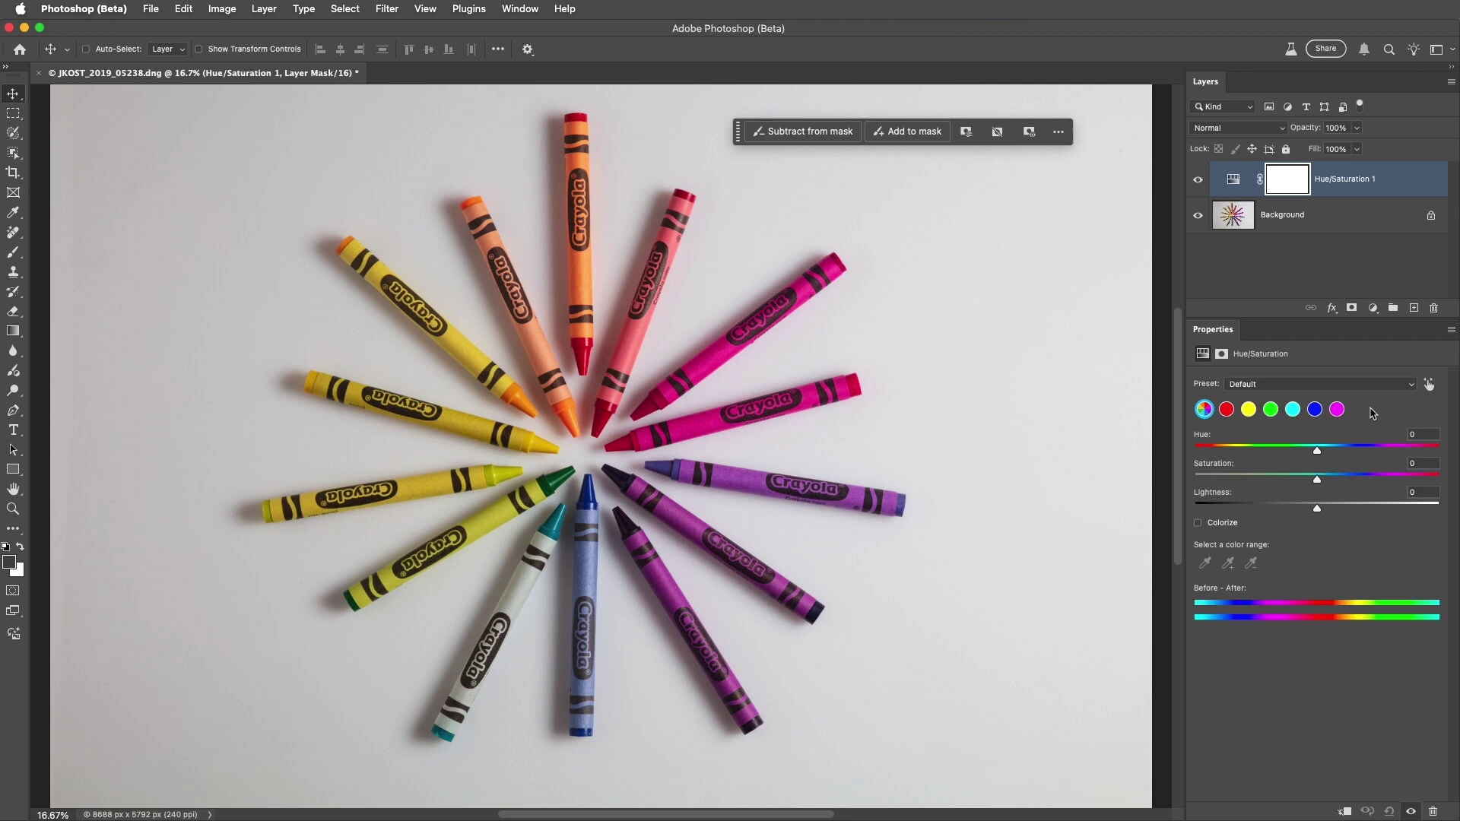
Preview the Prominent Colors preset, return to Default, target Cyans and enable the on-image adjustment tool
left_click(1408, 386)
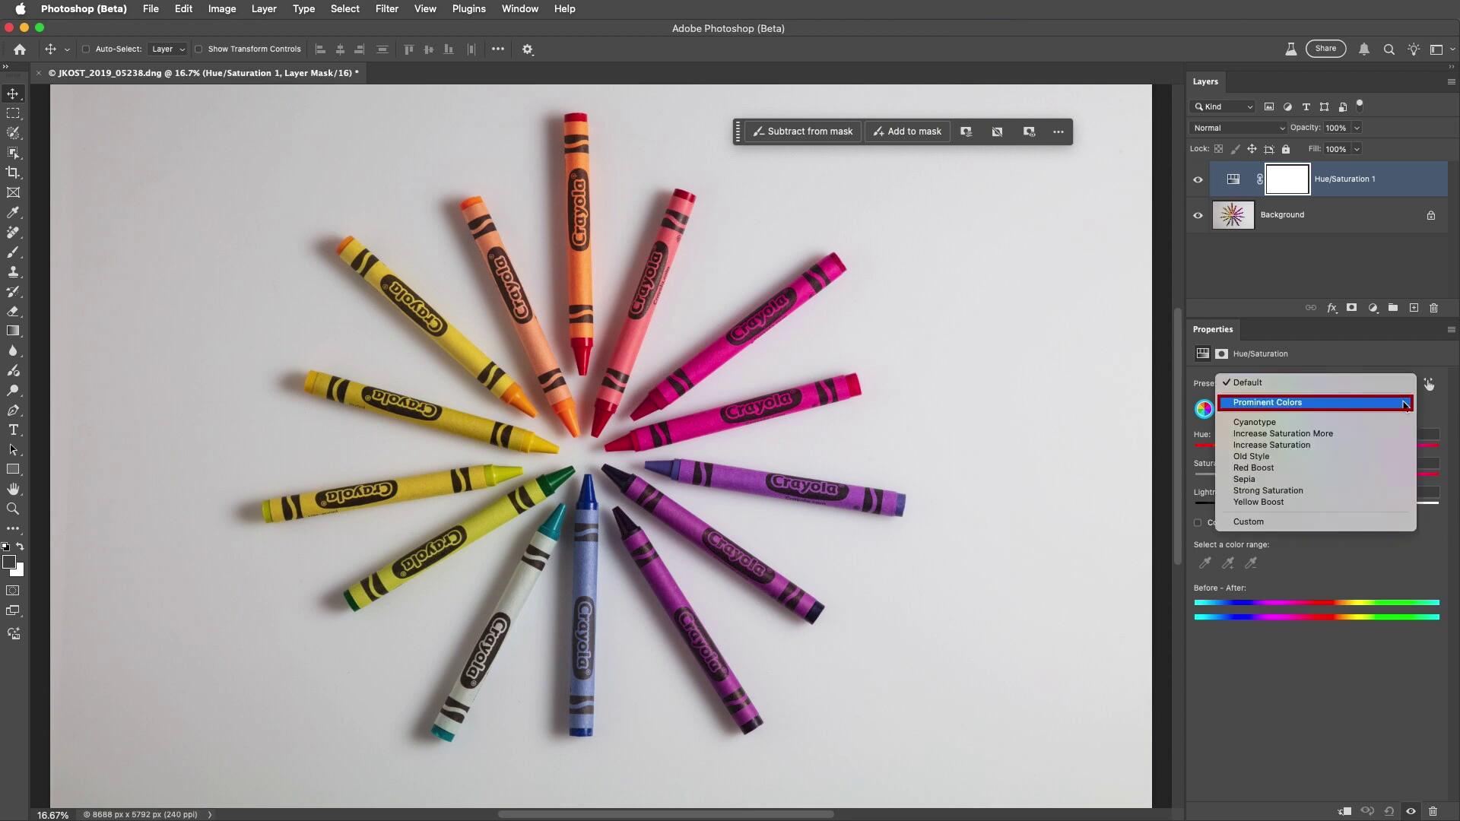
left_click(1406, 403)
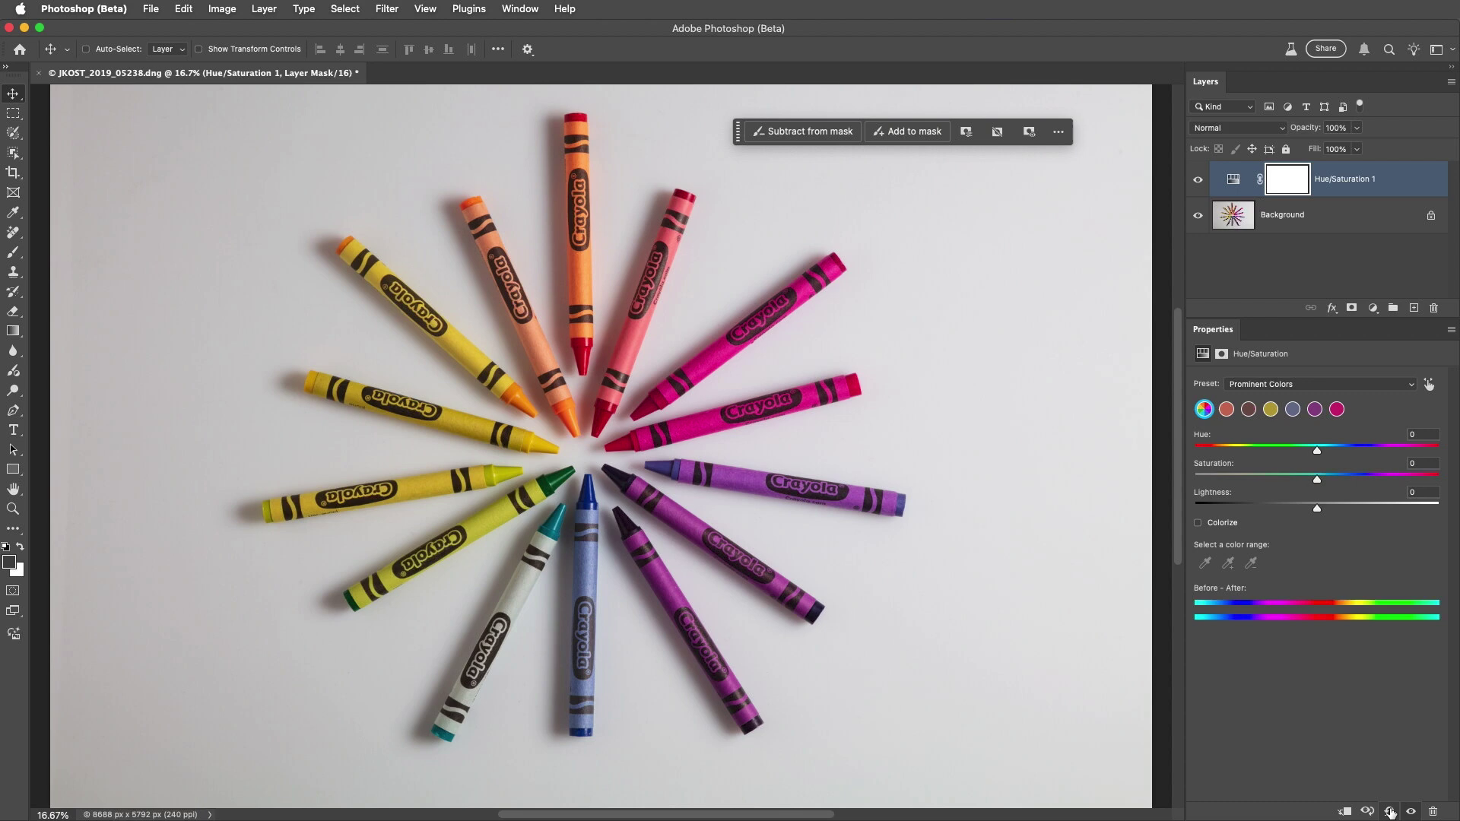
left_click(1390, 812)
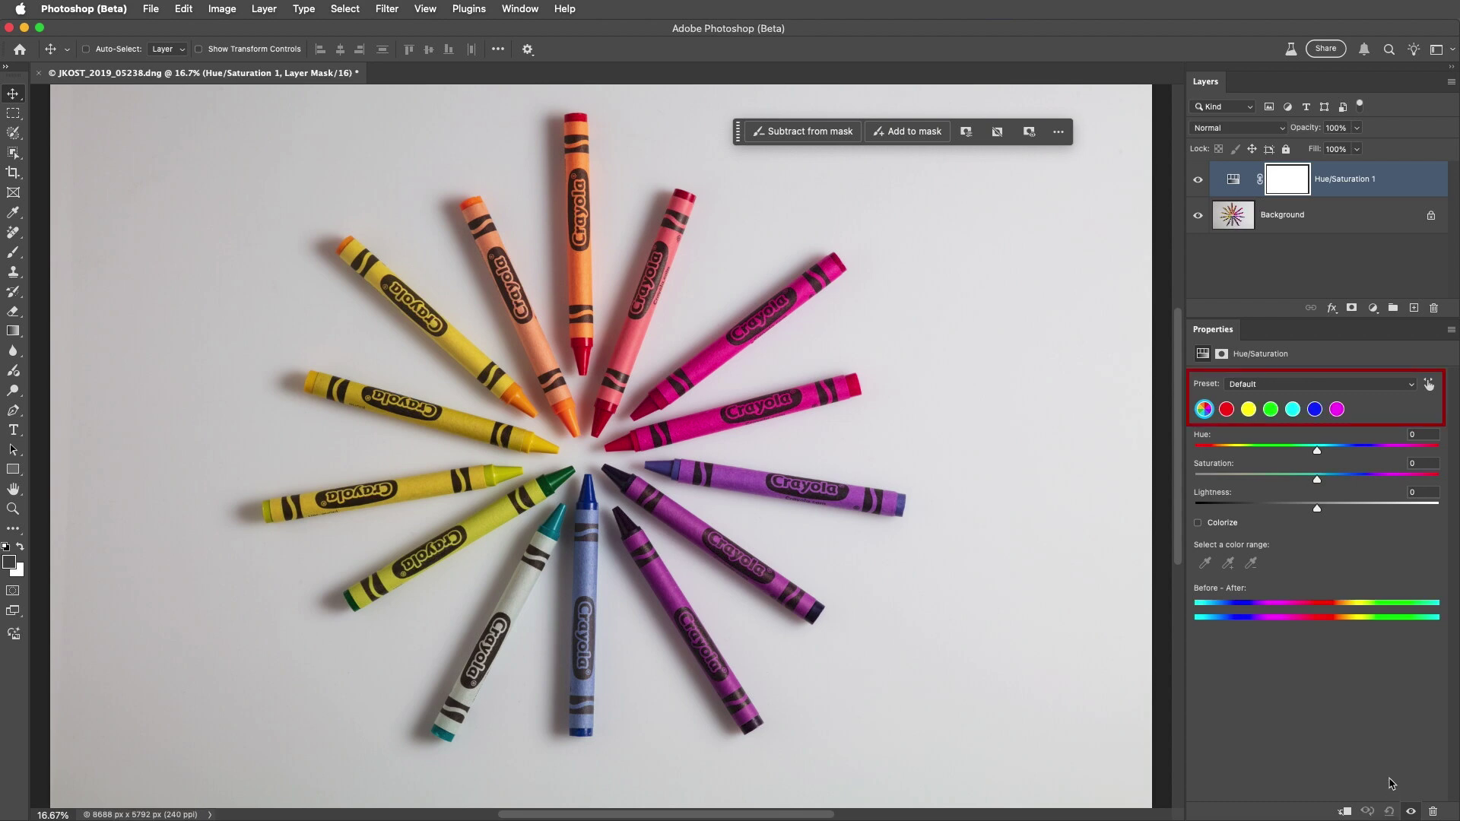
left_click(1293, 411)
left_click(1429, 385)
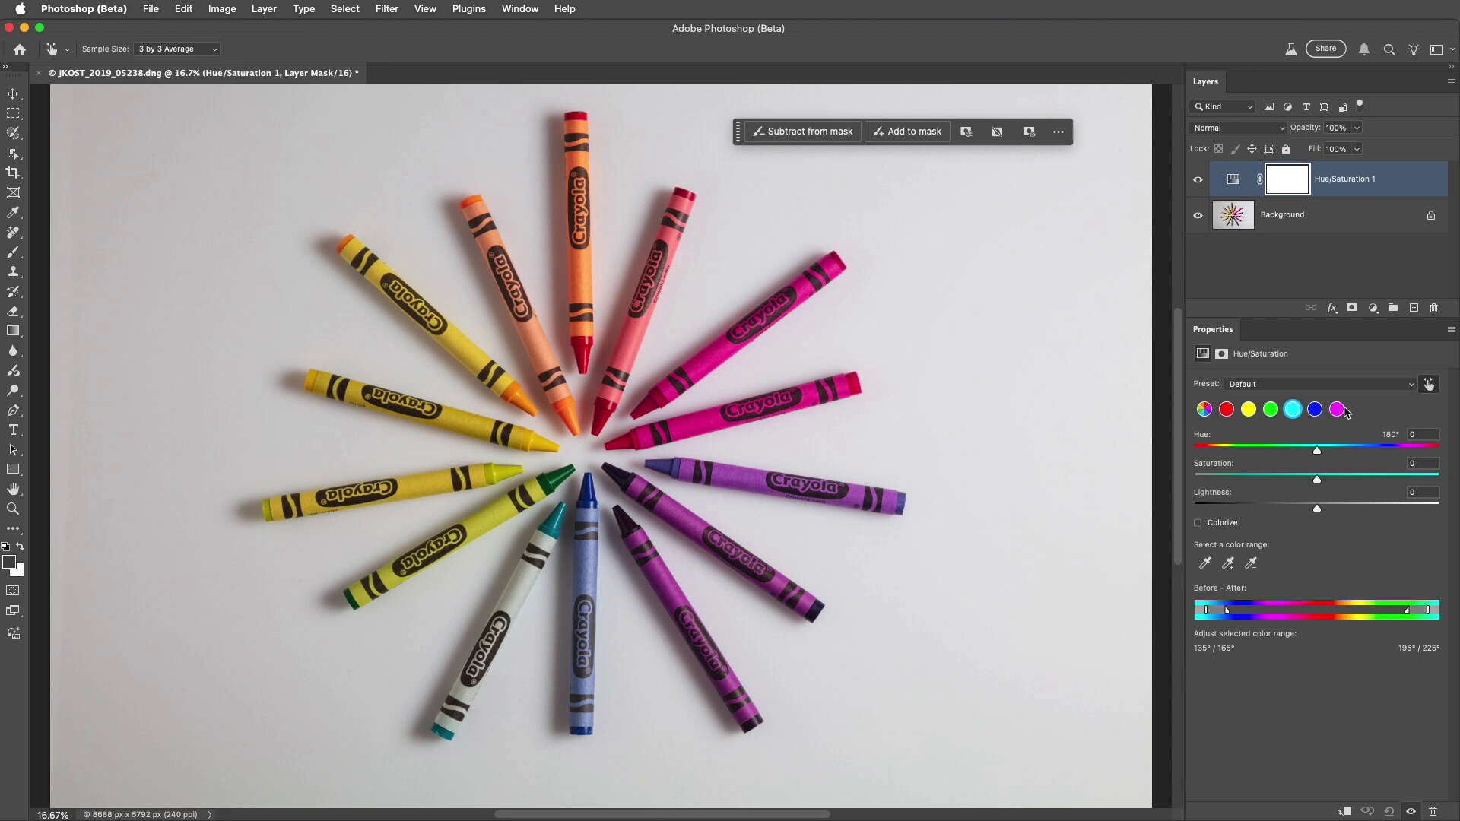
Drag on the purple crayon to set the magenta range to Hue +68, Saturation −11
left_click(689, 524)
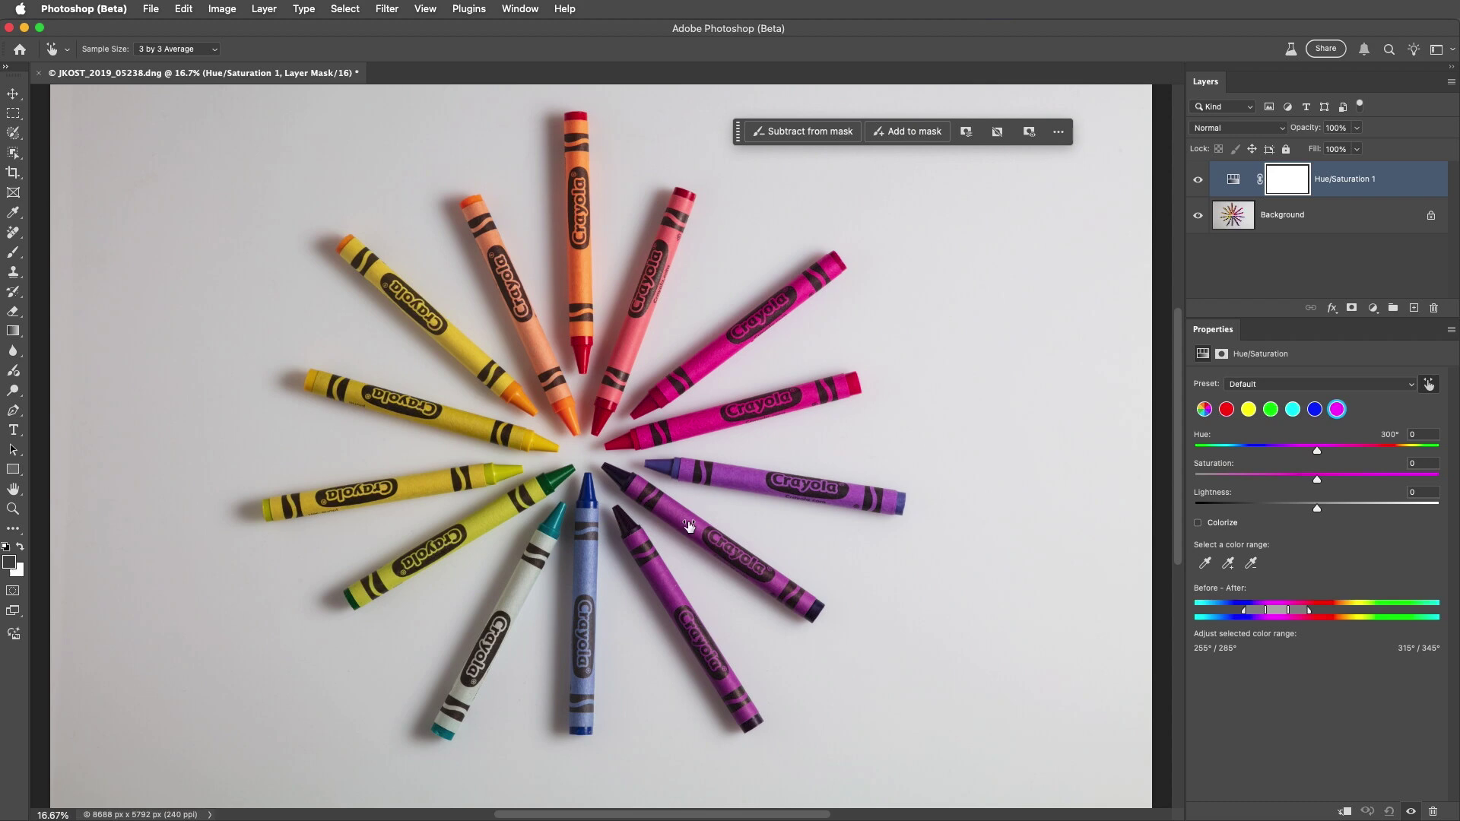
left_click_drag(689, 525, 617, 530)
left_click_drag(692, 517, 743, 527)
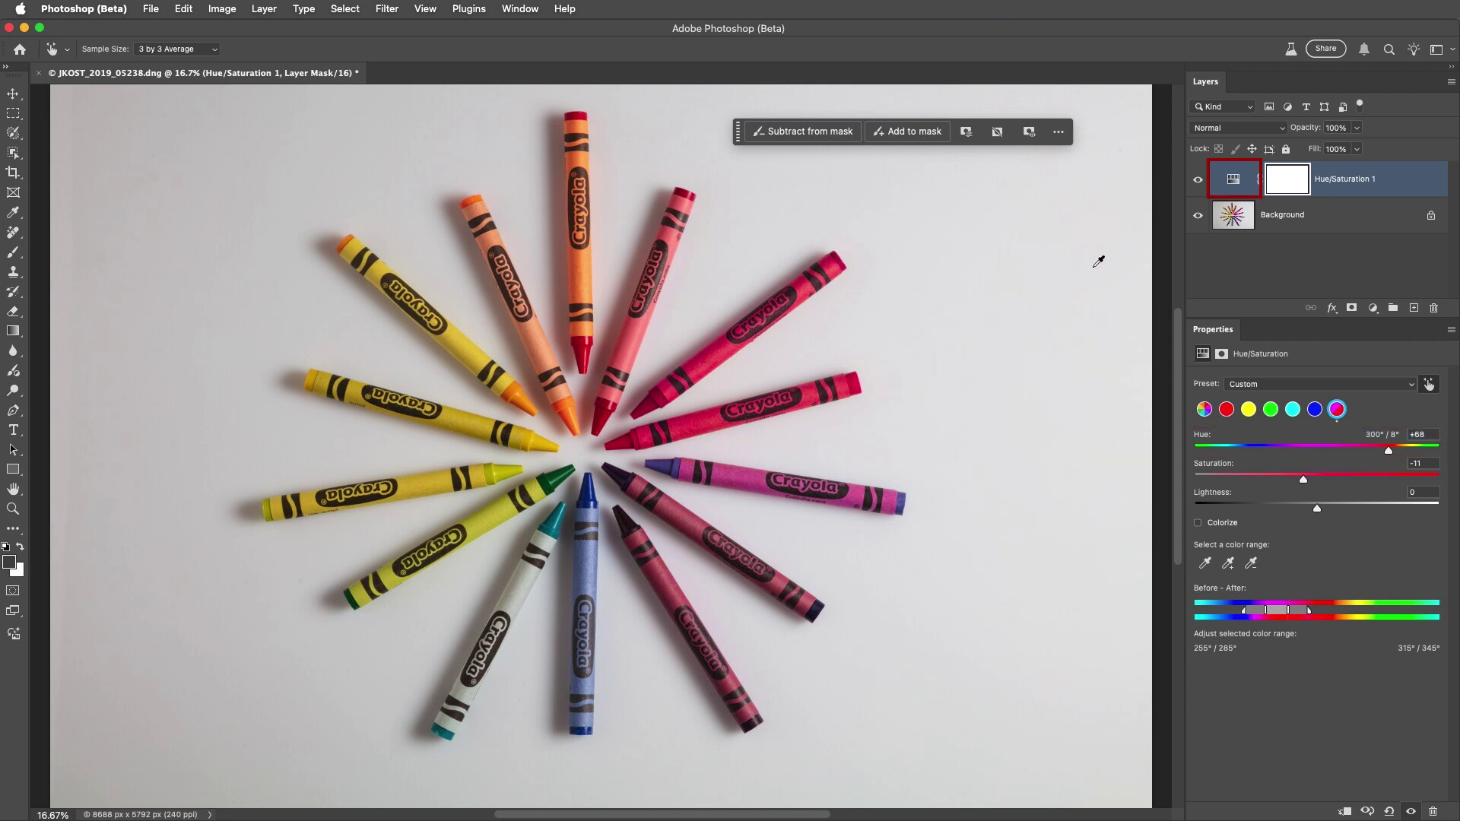
left_click(1231, 184)
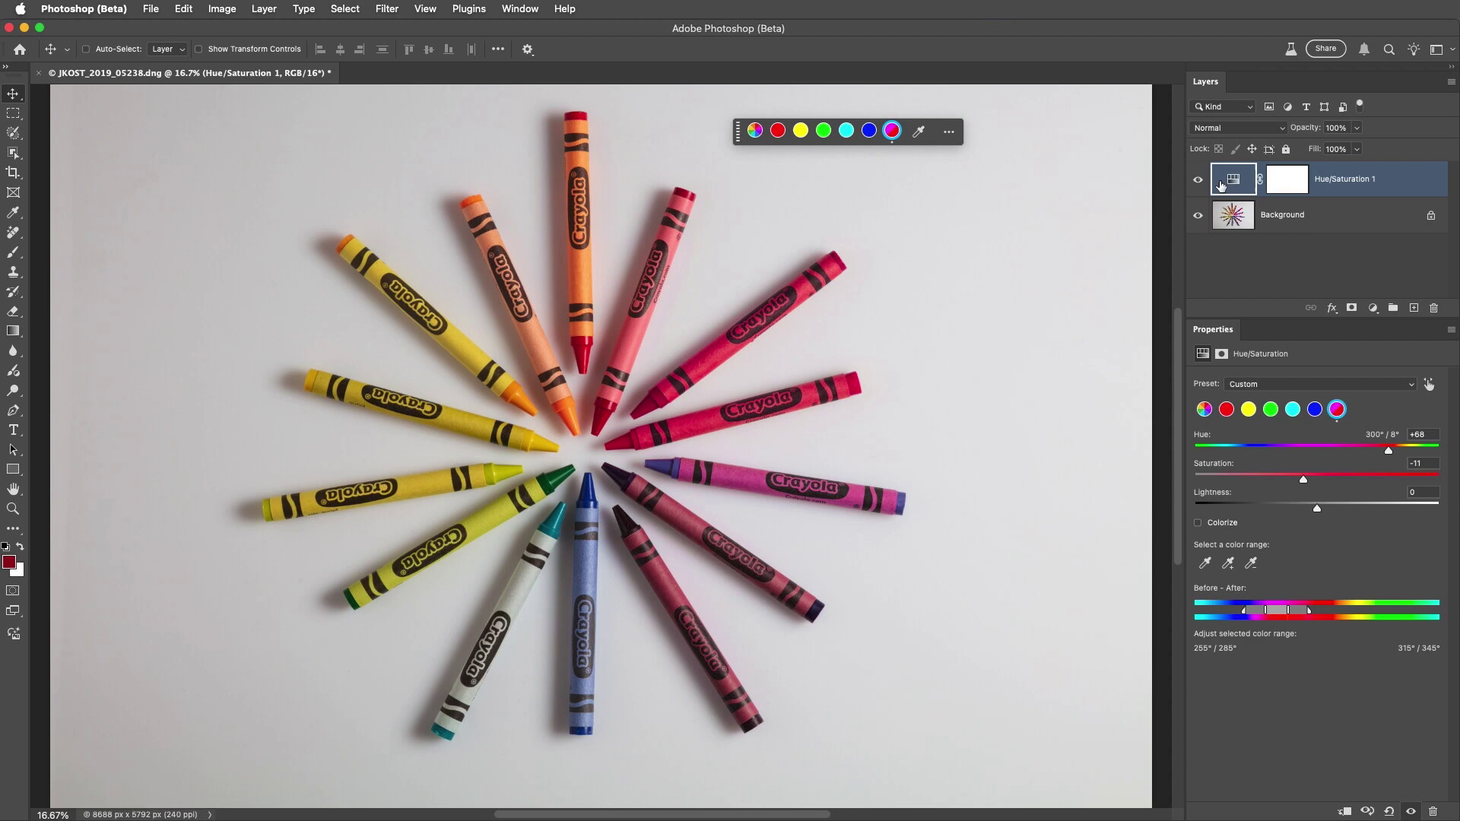
Refresh the Hue/Saturation swatches to the photo's prominent colours, then target the third (red) colour range
left_click(949, 134)
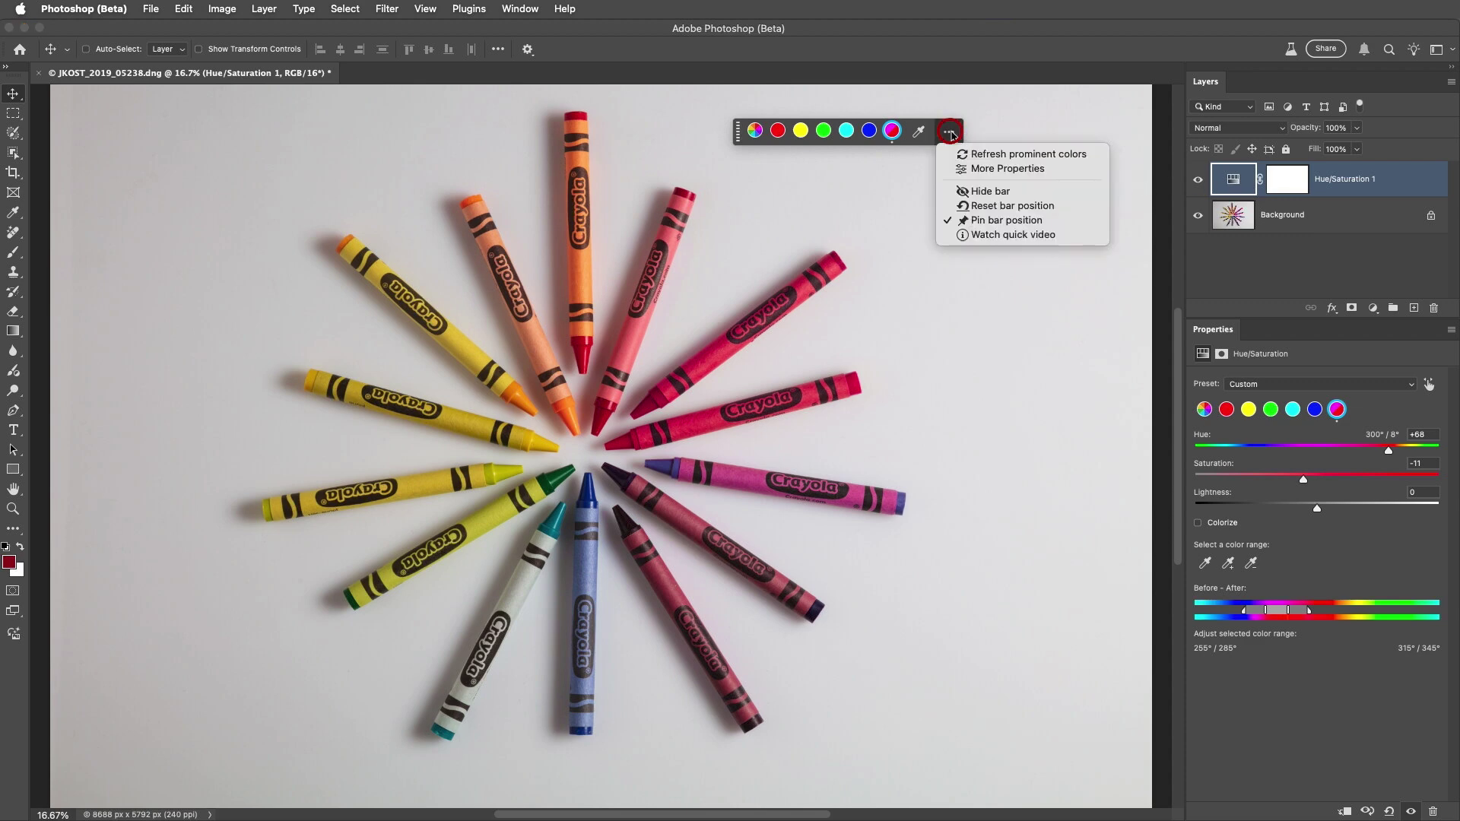
left_click(1123, 157)
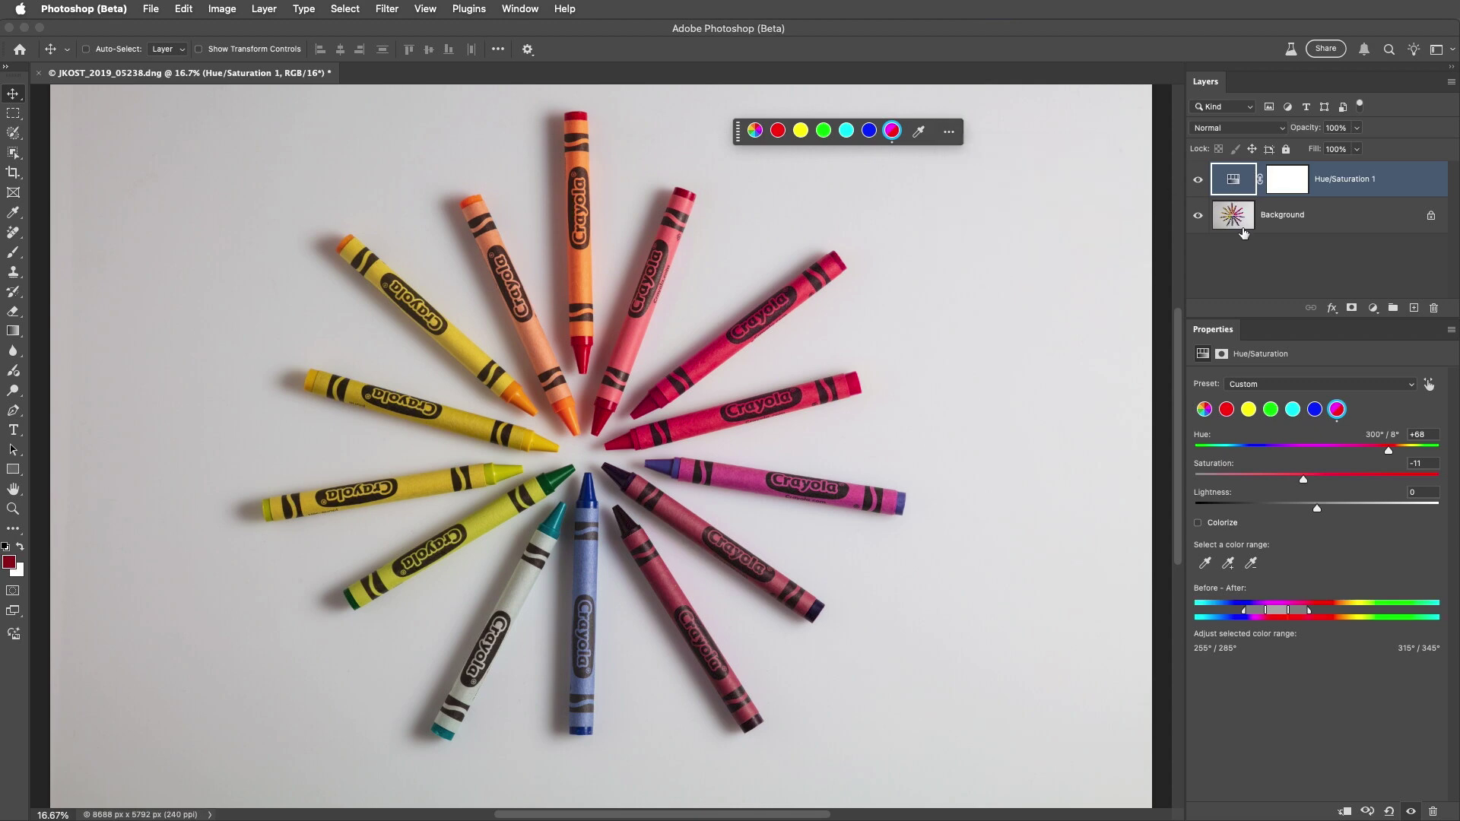
left_click(1452, 332)
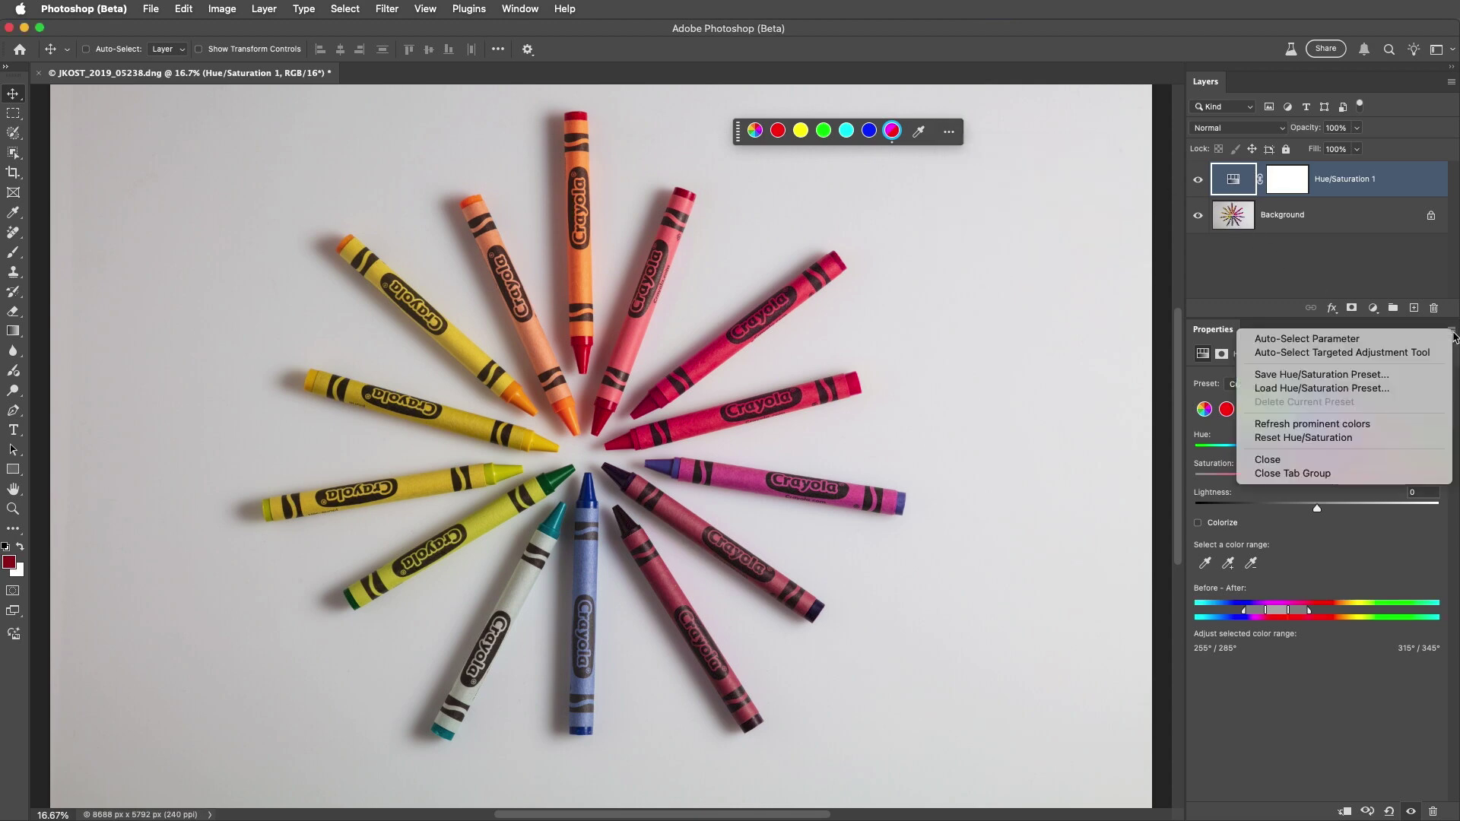
left_click(1412, 429)
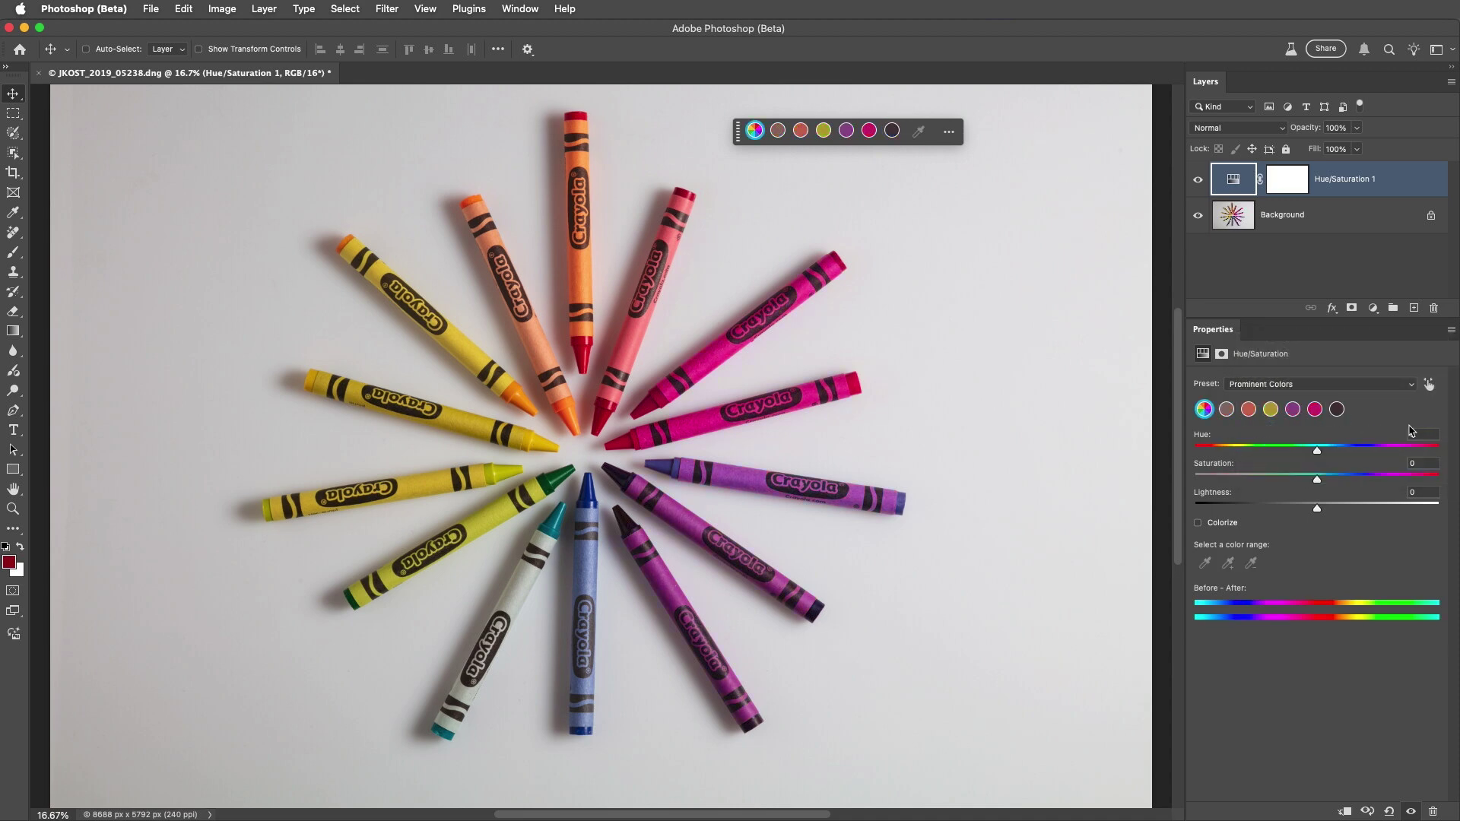
left_click(1232, 411)
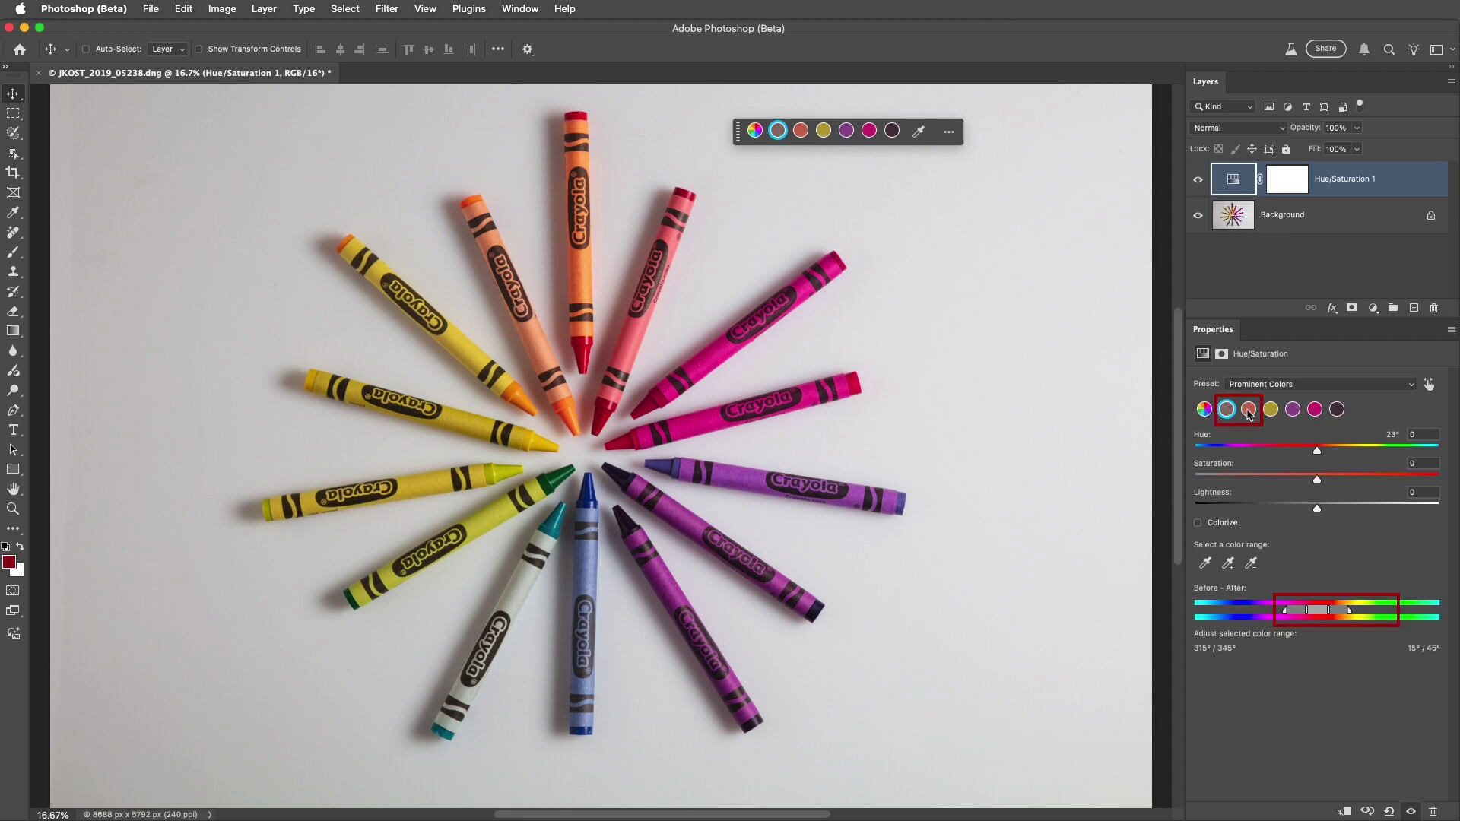
left_click(1247, 410)
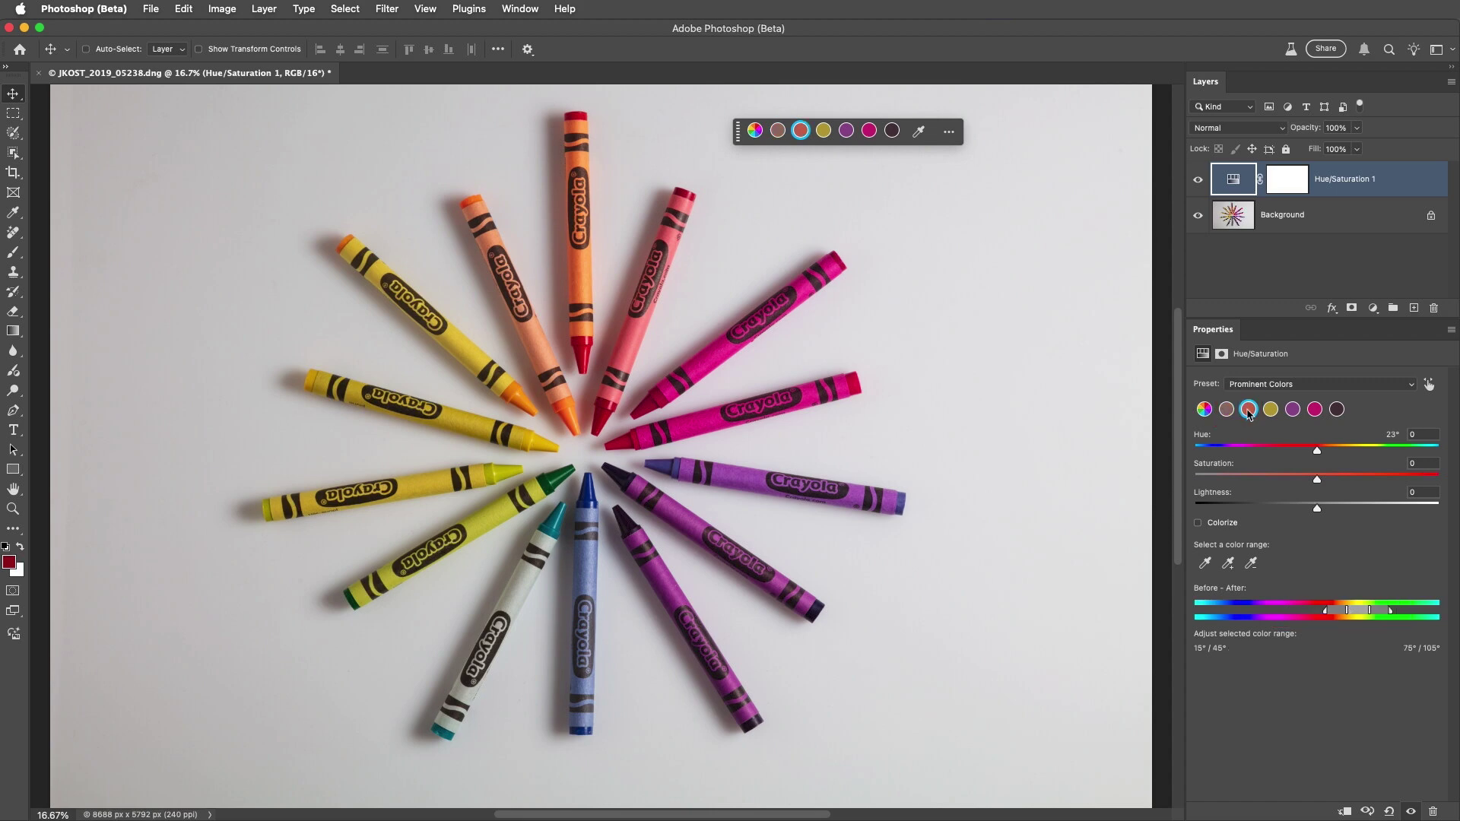
Turn on Colorize to tint the whole photo blue at Hue 232, Saturation 21
left_click(1199, 523)
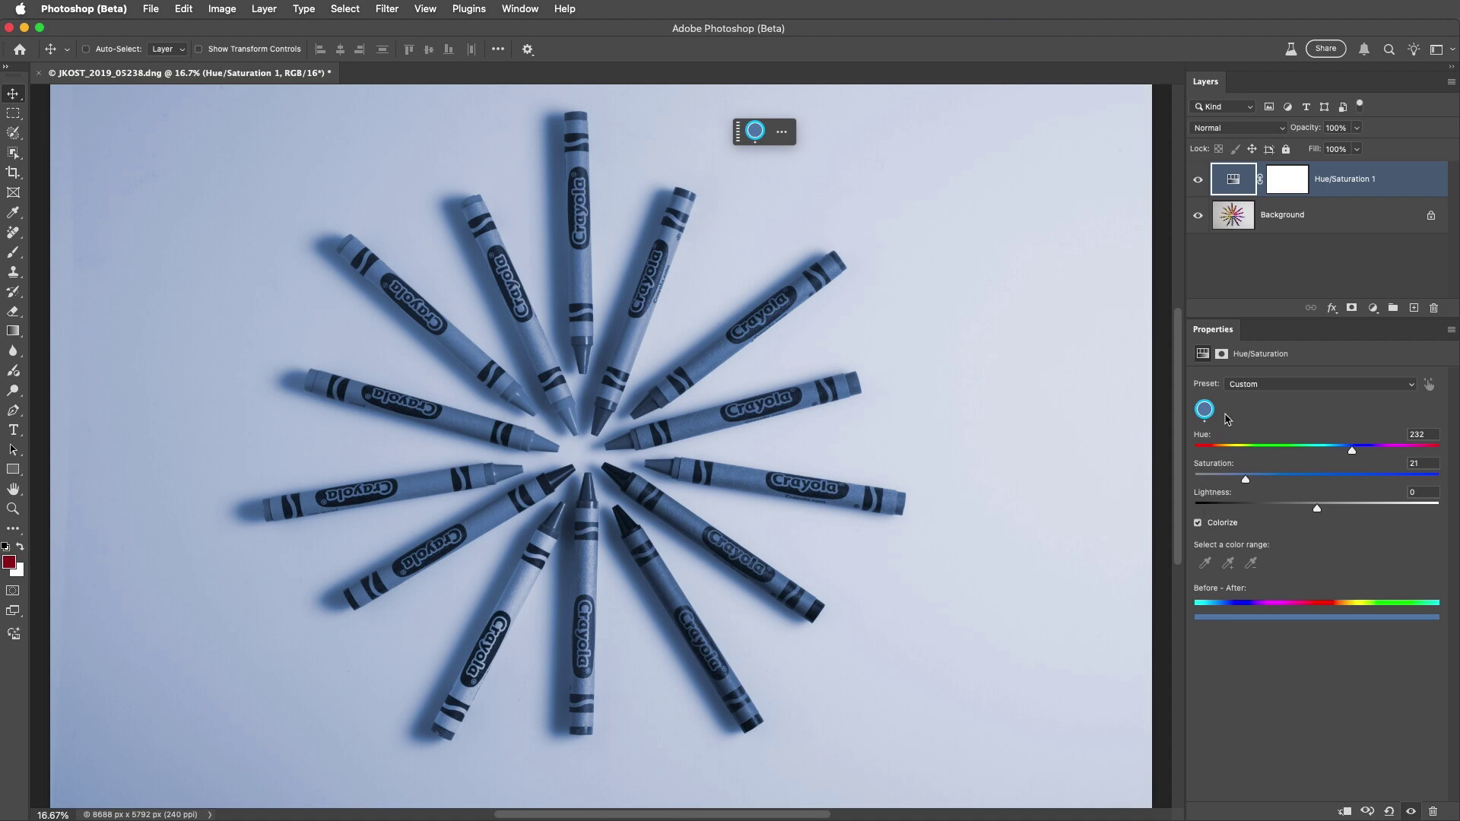